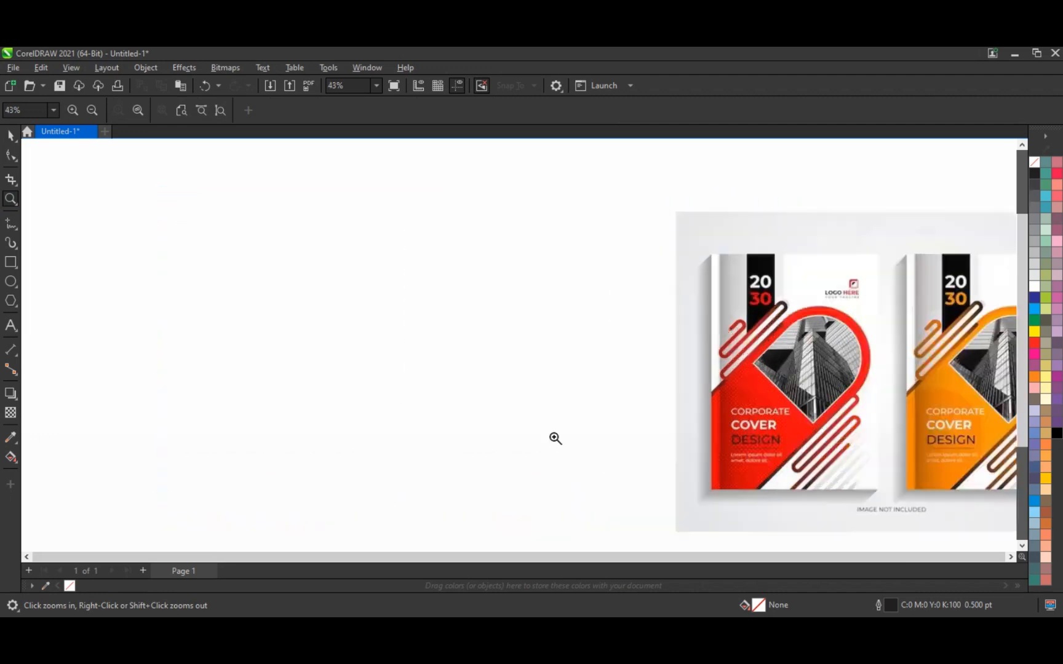
Draw a tall rectangle about 5.07 by 11.23 inches on the empty canvas beside the reference cover image.
left_click(9, 263)
left_click_drag(277, 200, 417, 508)
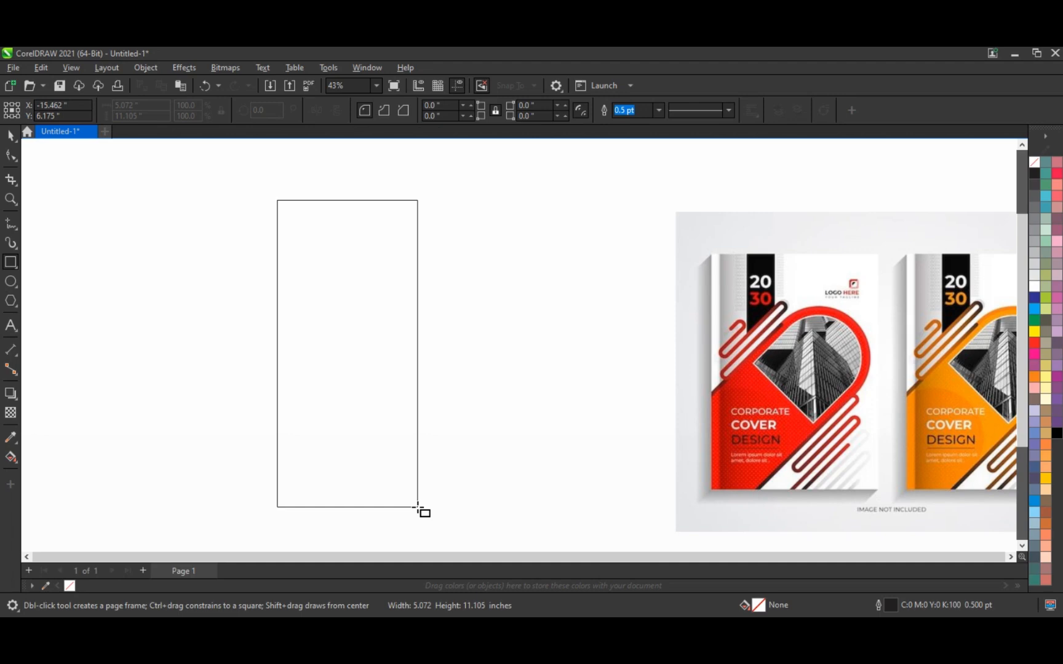
left_click_drag(417, 508, 418, 511)
Round the tall rectangle's two upper corners fully, with a 2.536-inch radius, to form an arch.
key("F10")
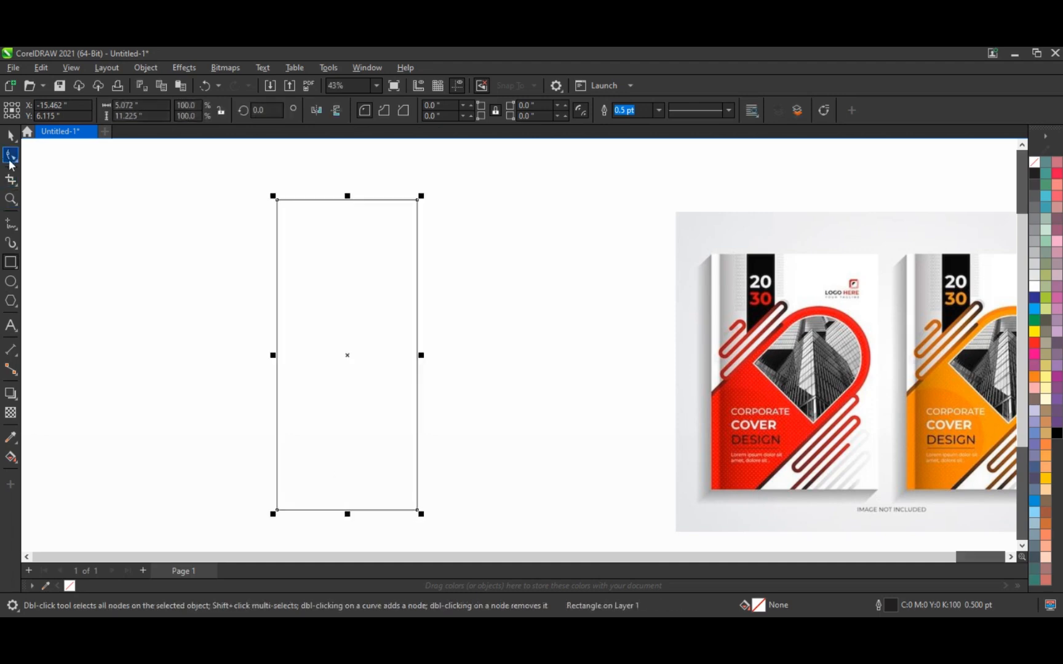
left_click_drag(278, 200, 244, 347)
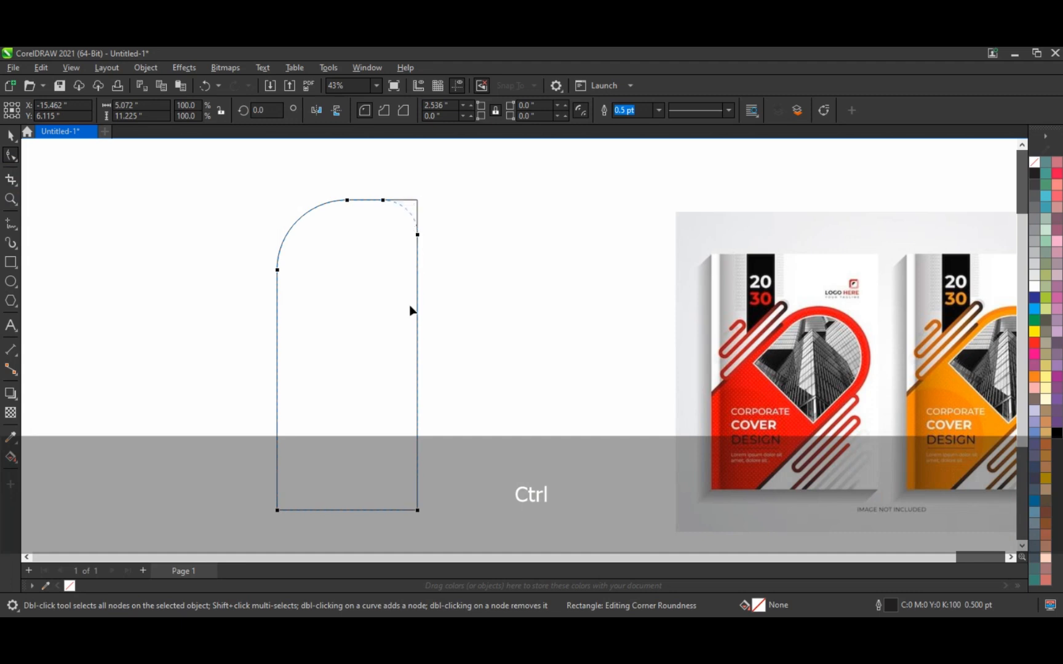
left_click_drag(404, 353, 403, 354)
left_click(10, 139)
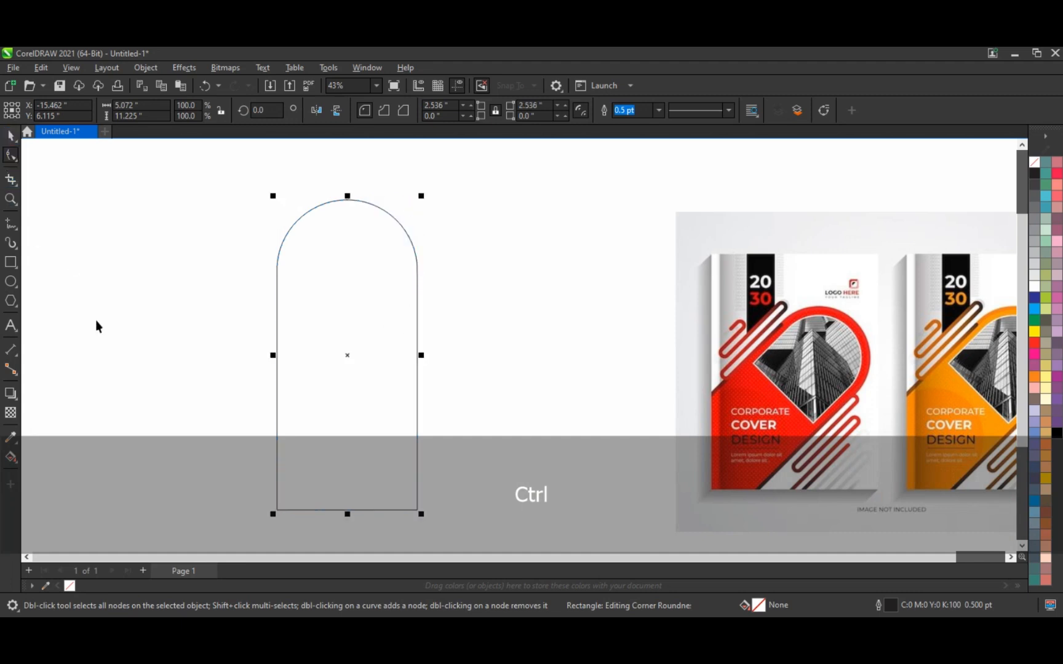
left_click(78, 304)
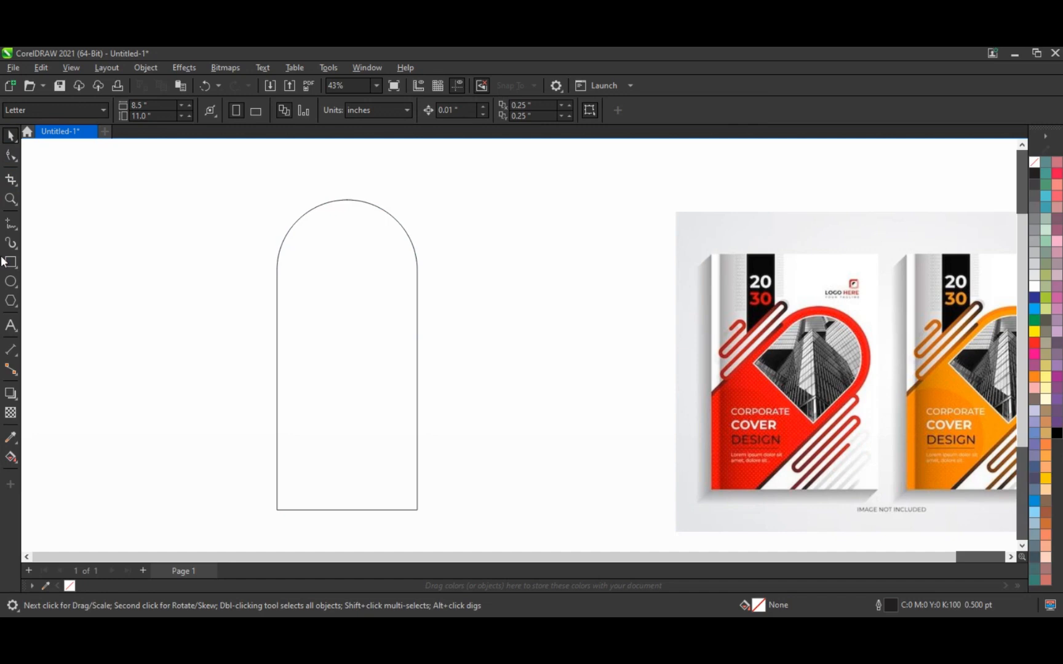
Draw a narrow rectangle about 0.58 by 5.24 inches beside the arch and fully round all its corners into a capsule.
left_click(8, 262)
left_click_drag(462, 267, 477, 412)
key("space")
key("z")
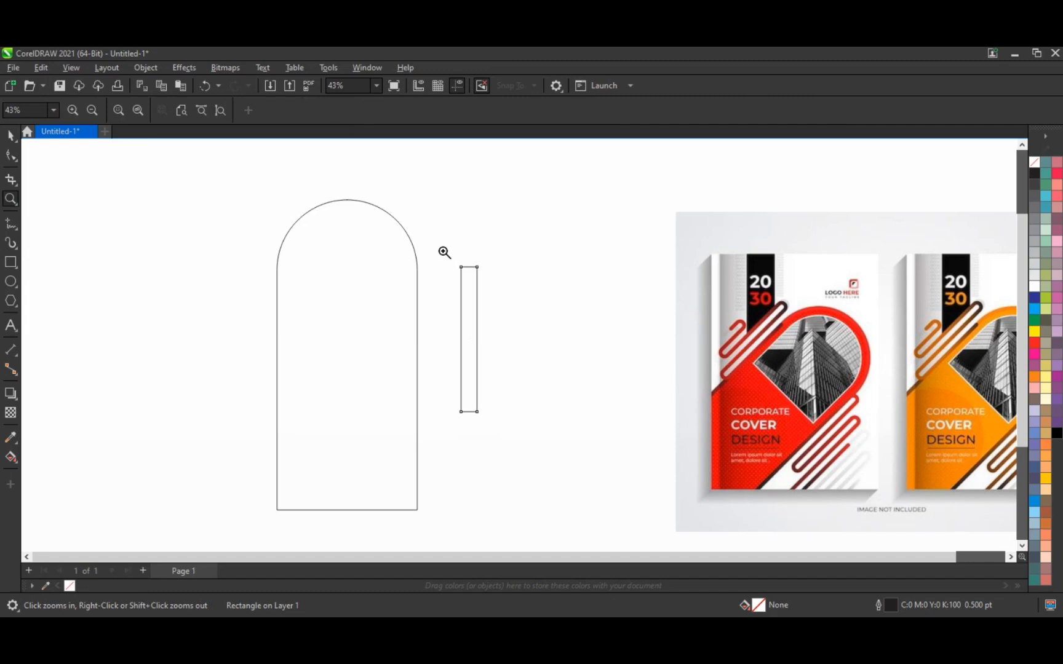
left_click_drag(532, 435, 533, 434)
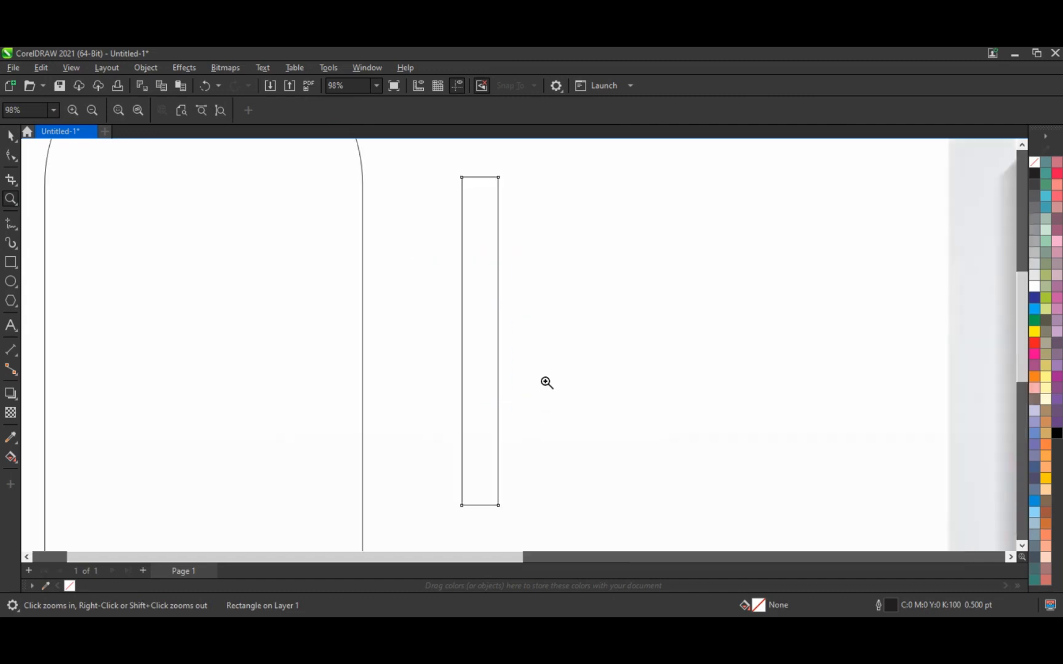
left_click(10, 157)
left_click_drag(462, 179, 356, 283)
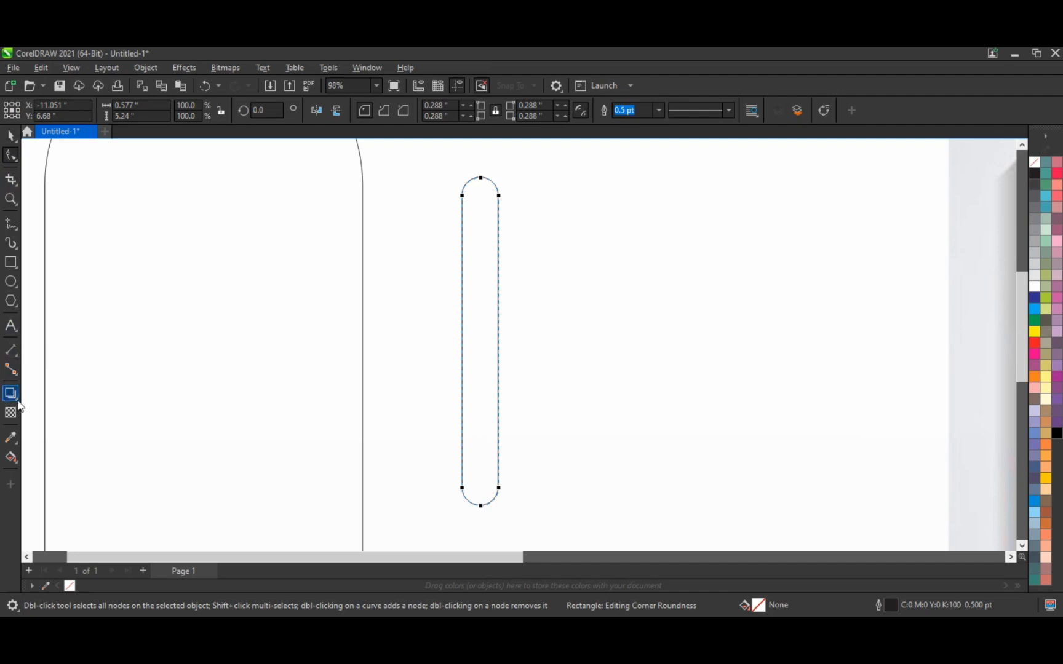
Add a one-step inward contour of about 0.12 inches to the capsule.
left_click(19, 406)
left_click(37, 408)
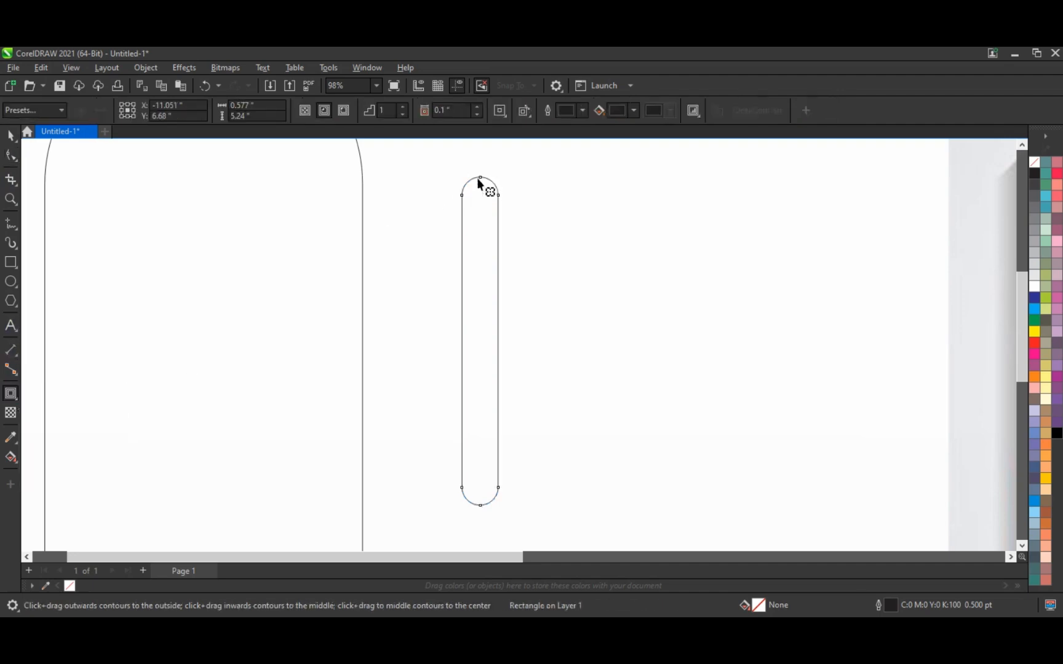
left_click_drag(482, 180, 481, 187)
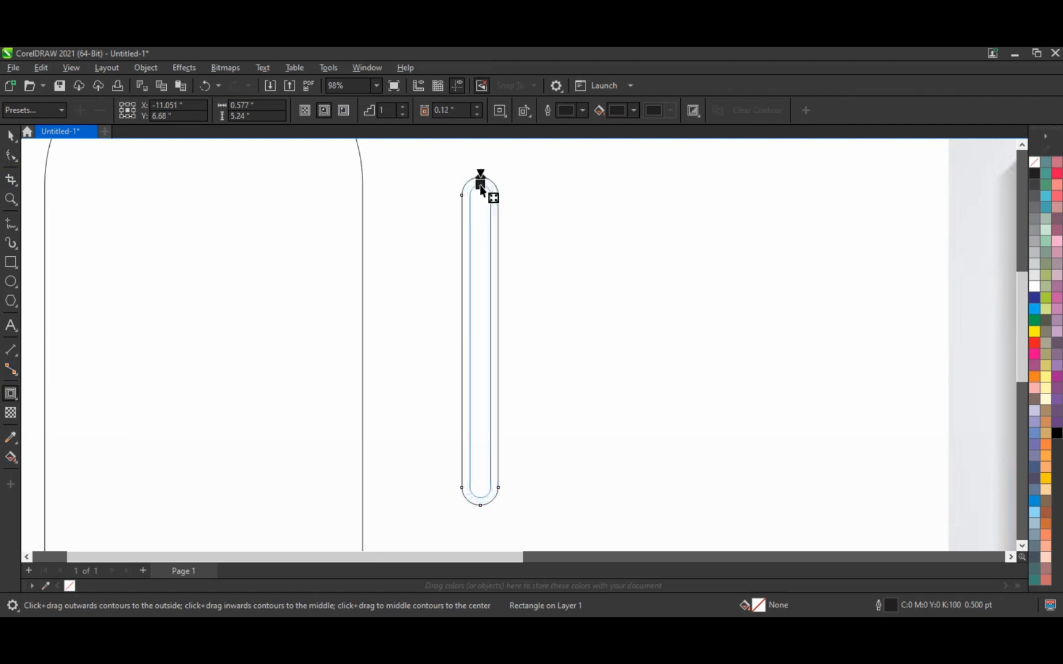
Break the capsule's contour apart and combine the two outlines into one curve.
key("space")
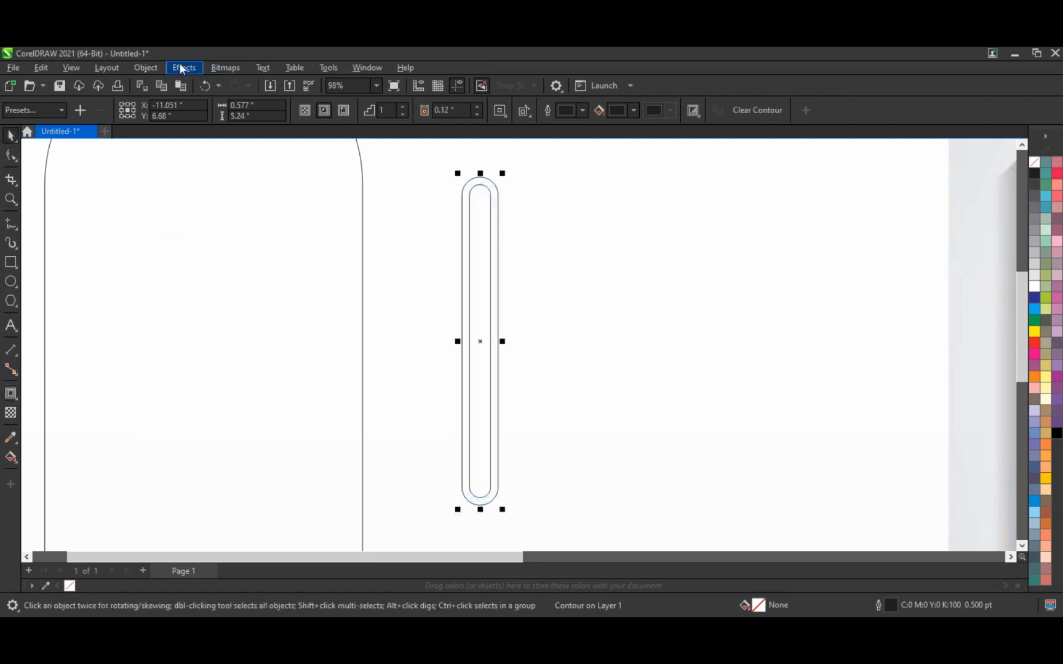
left_click(148, 64)
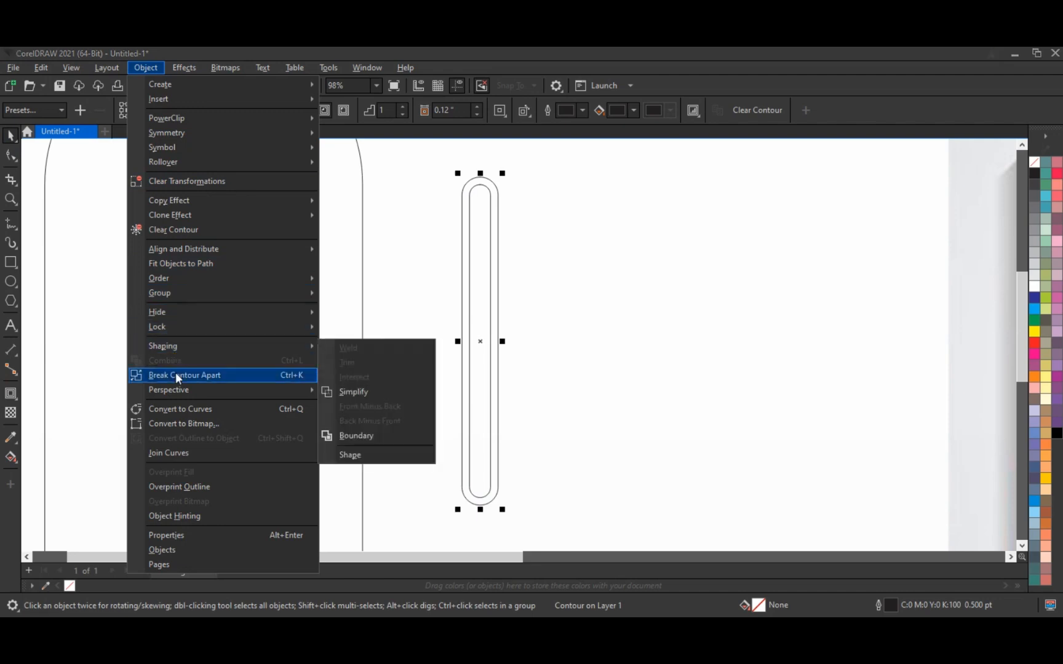
left_click(176, 372)
left_click_drag(427, 170, 522, 509)
left_click(362, 110)
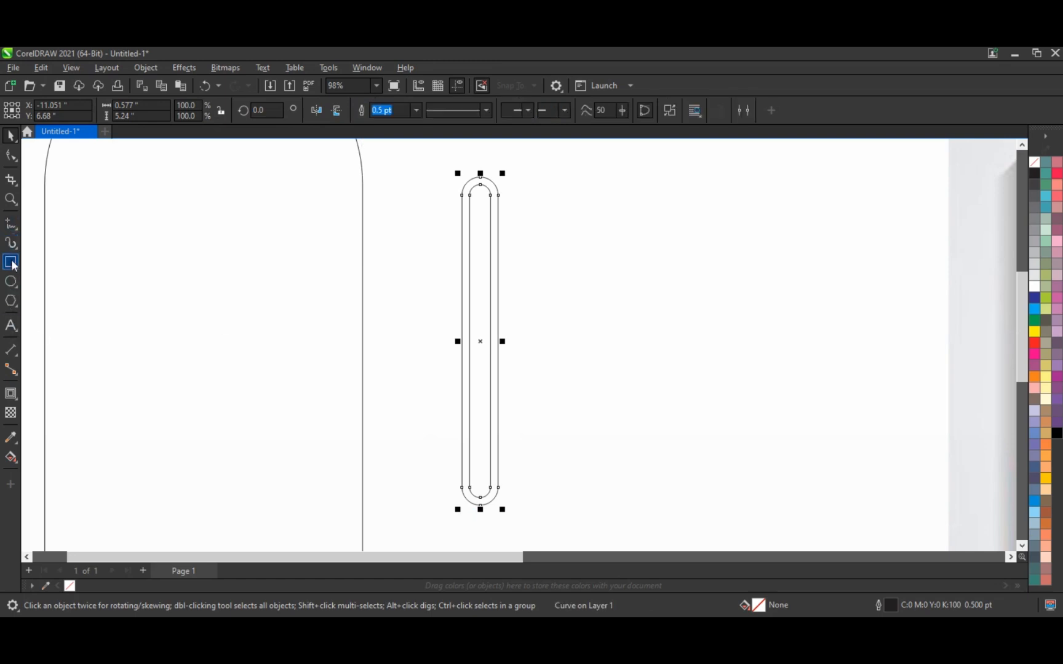
Trim off the capsule's lower end with a temporary rectangle and delete that rectangle, leaving an open inverted U.
left_click_drag(510, 518, 445, 466)
left_click(9, 178)
left_click(494, 185, "shift")
left_click(404, 115)
left_click(601, 356)
left_click(508, 478)
key("Delete")
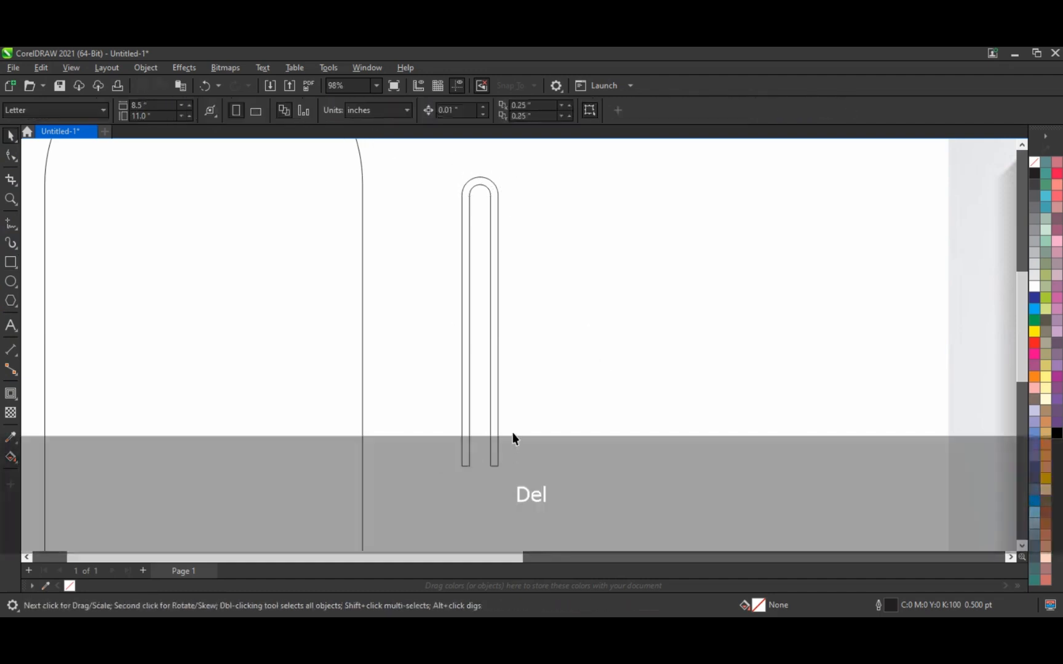
Fill the inverted U with black and attach a vertically mirrored copy so their neighbouring legs overlap.
left_click(499, 425)
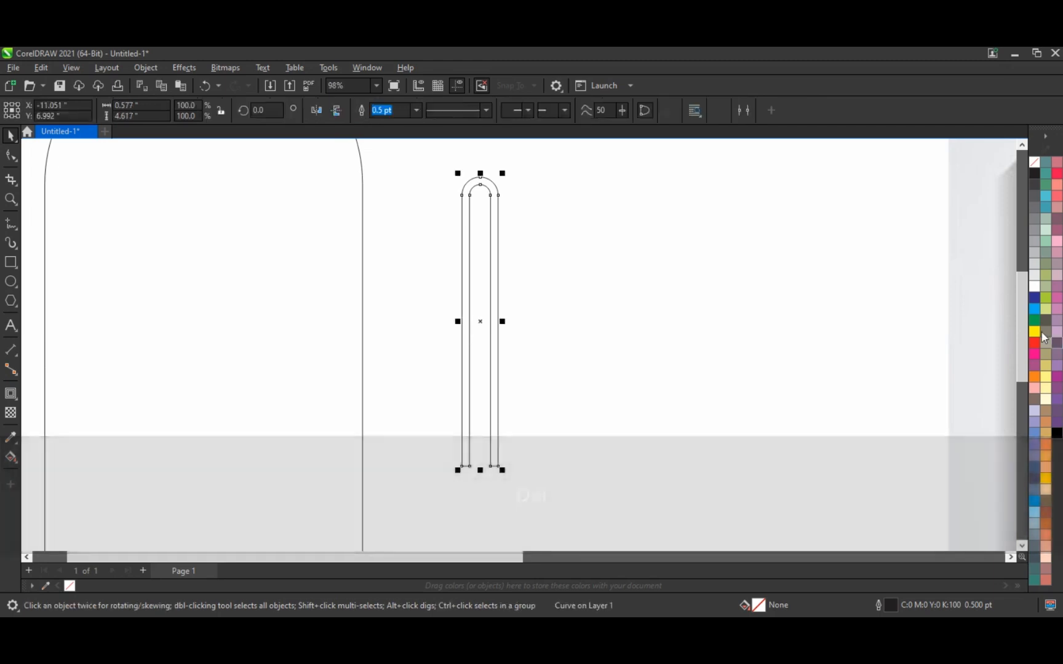
left_click(1036, 176)
left_click_drag(456, 328, 530, 337)
key("Left")
key("Left")
left_click(337, 110)
key("Down")
key("Down")
key("Down")
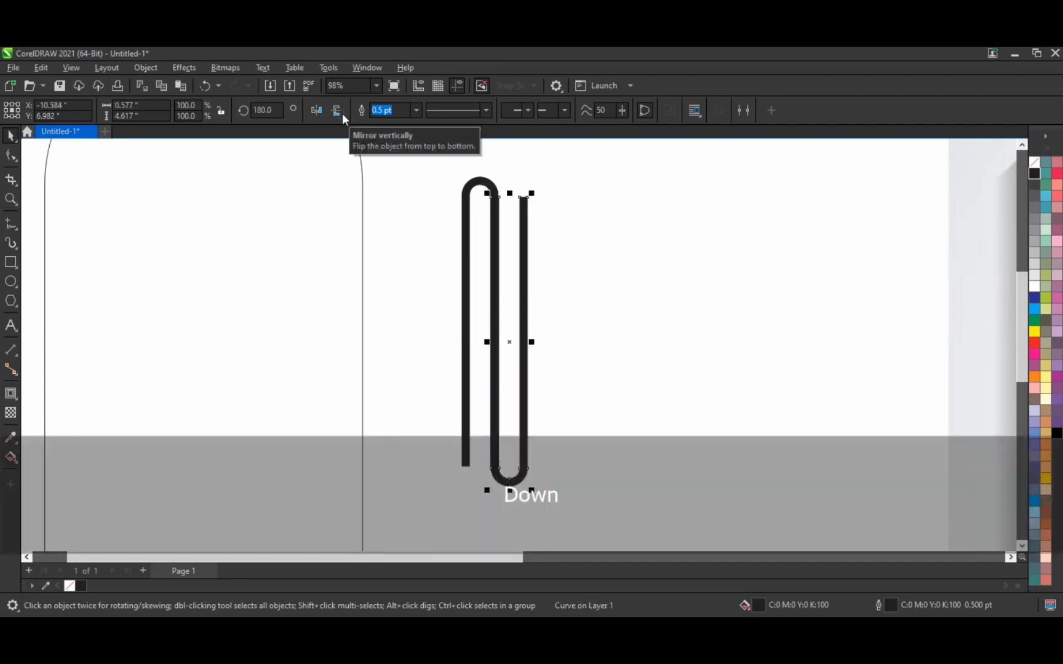
Add a third U by copying the second, flipping it vertically and aligning its leg with the second's outer leg.
left_click_drag(489, 349, 526, 346)
key("Up")
left_click(337, 111)
key("Up")
key("Up")
key("Up")
key("Left")
Add a fourth U, mirrored vertically and nudged until its leg overlaps the third, to extend the zigzag.
left_click_drag(515, 322, 565, 322)
right_click(565, 322)
key("Left")
key("Left")
key("Left")
key("Left")
key("Left")
key("Left")
key("Left")
key("Left")
key("Left")
key("Left")
key("Left")
left_click(340, 112)
key("Down")
key("Down")
key("Down")
key("Down")
scroll(373, 288, "down", 2)
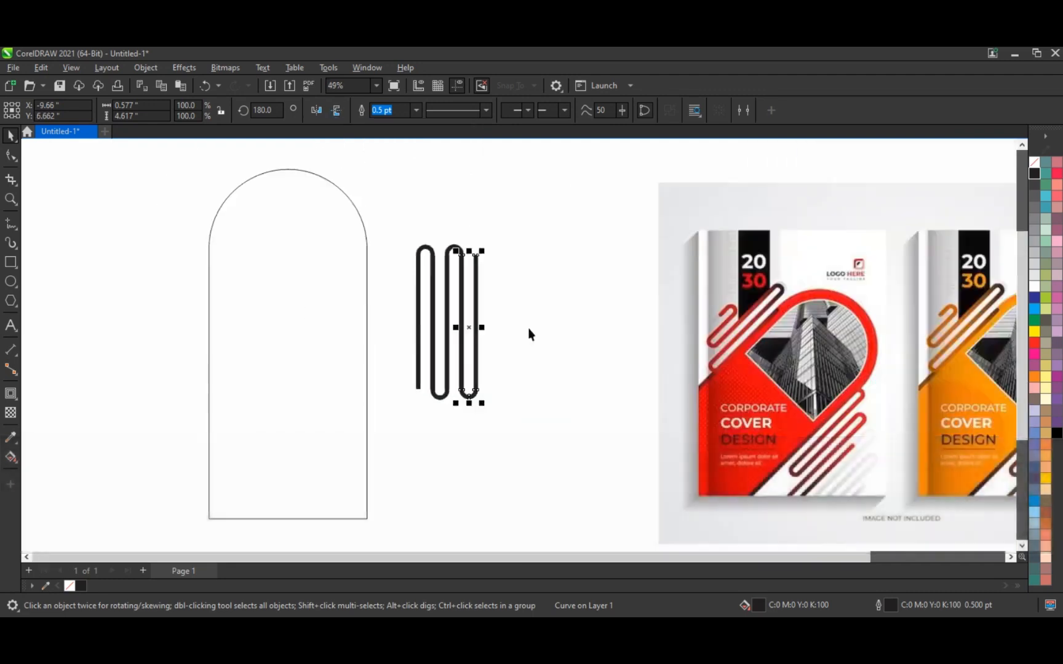
Shift the second, third and fourth U shapes down together so the zigzag steps below the first loop.
left_click_drag(520, 217, 426, 426)
key("Down")
key("Down")
key("Down")
key("Down")
key("Down")
key("Down")
key("Left")
key("Down")
key("Down")
key("Down")
key("Down")
key("Down")
key("Down")
key("Down")
key("Down")
key("Down")
key("Down")
key("Down")
key("Down")
key("Down")
key("Down")
key("Down")
key("Down")
key("Down")
key("Down")
key("Down")
key("Down")
key("Down")
key("Down")
key("Down")
key("Down")
key("Down")
key("Down")
key("Down")
key("Down")
key("Down")
key("Down")
Place the four-piece zigzag against the arch's left edge and a duplicate against its right edge.
left_click_drag(387, 221, 519, 454)
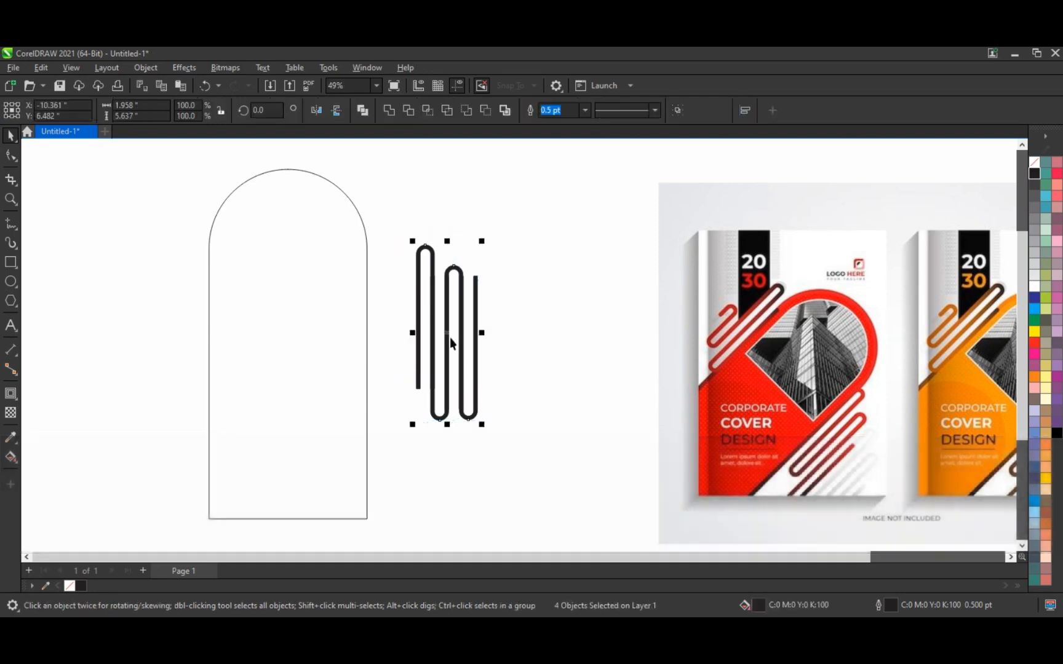
left_click_drag(448, 336, 184, 318)
Shorten the outermost leg of the left zigzag by about 2.41 inches by moving its end nodes up.
left_click(155, 333, "ctrl")
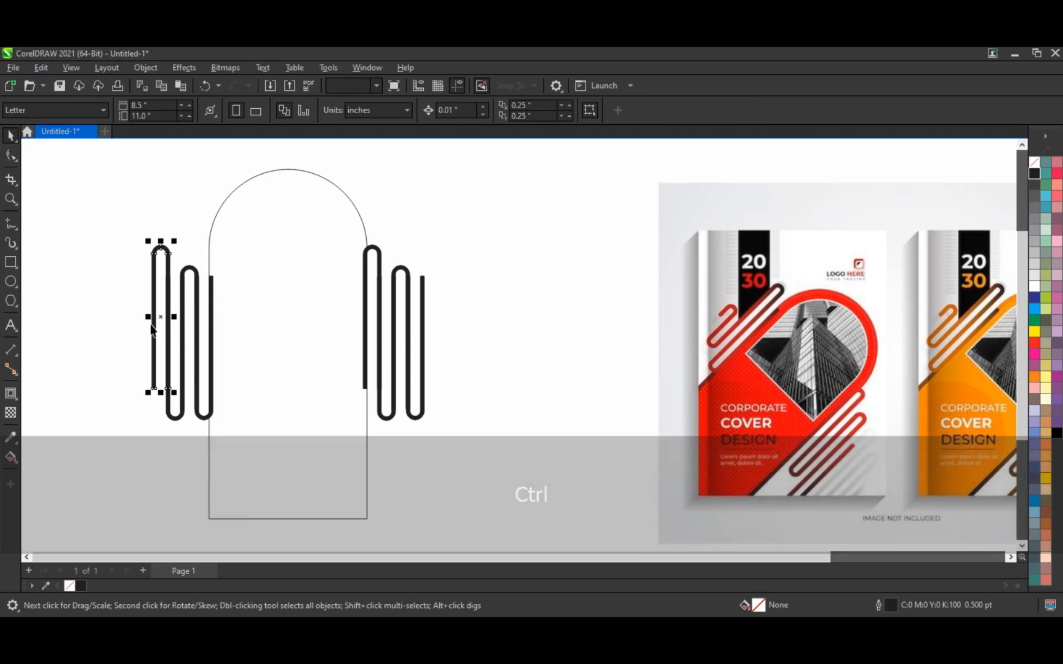
key("F10")
key("ctrl+q")
left_click_drag(136, 361, 158, 315)
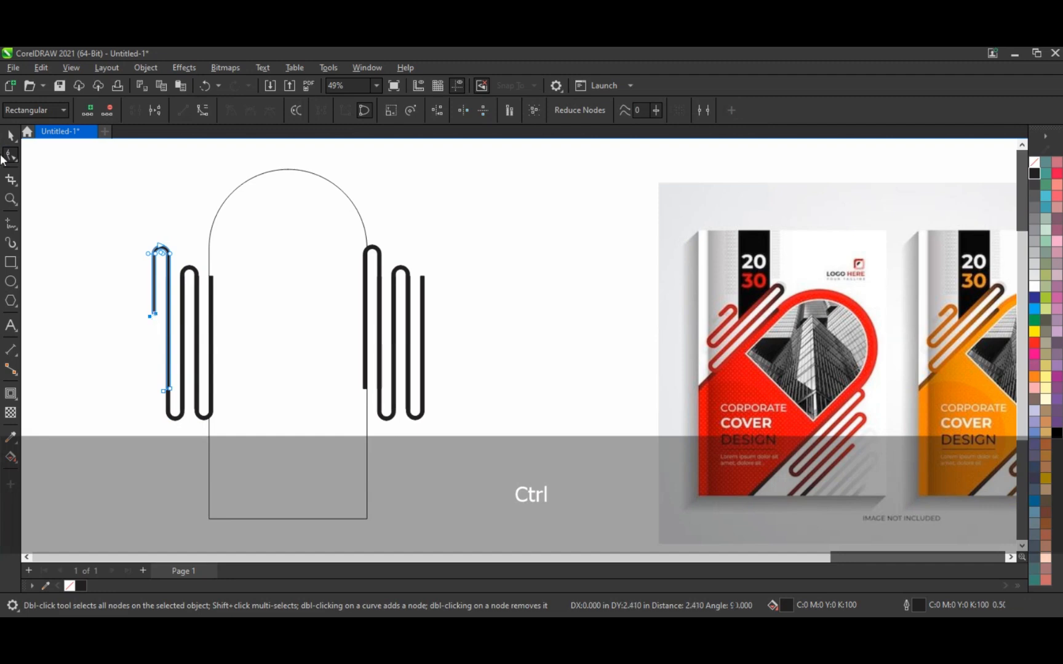
left_click(92, 214)
Move the whole left zigzag up along the arch's edge to a vertical position of about 7.43 inches.
key("space")
left_click_drag(92, 214, 250, 462)
key("Up")
key("Up")
key("Up")
key("Up")
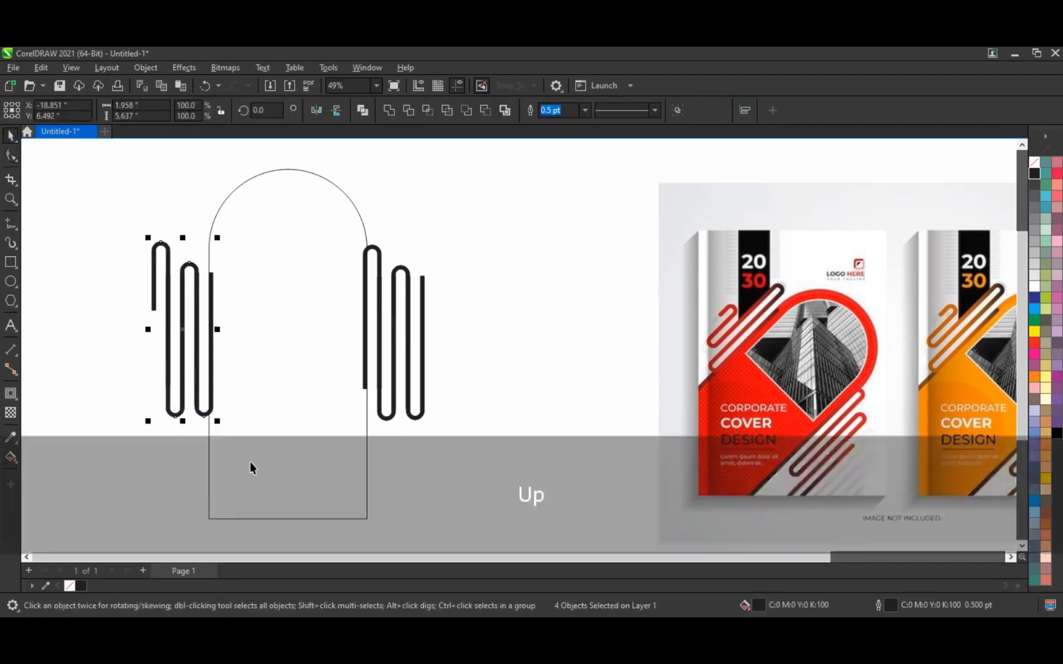
key("Up")
key("Up")
key("Up")
key("Up")
key("Up")
key("Up")
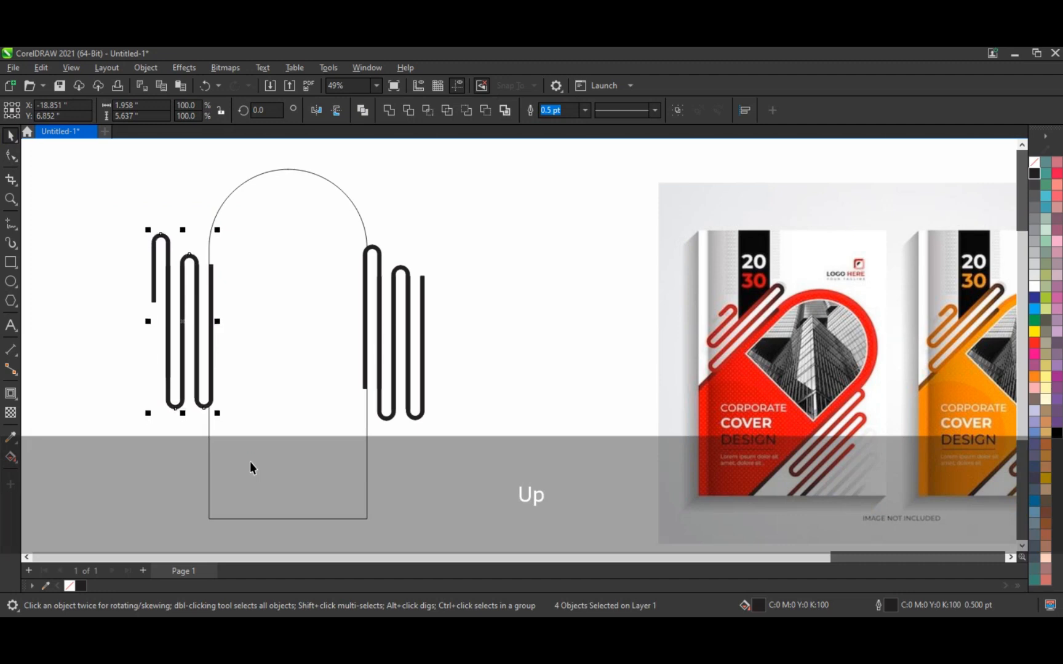
key("Up")
key("Up")
key("Up")
key("Up")
key("Up")
key("Up")
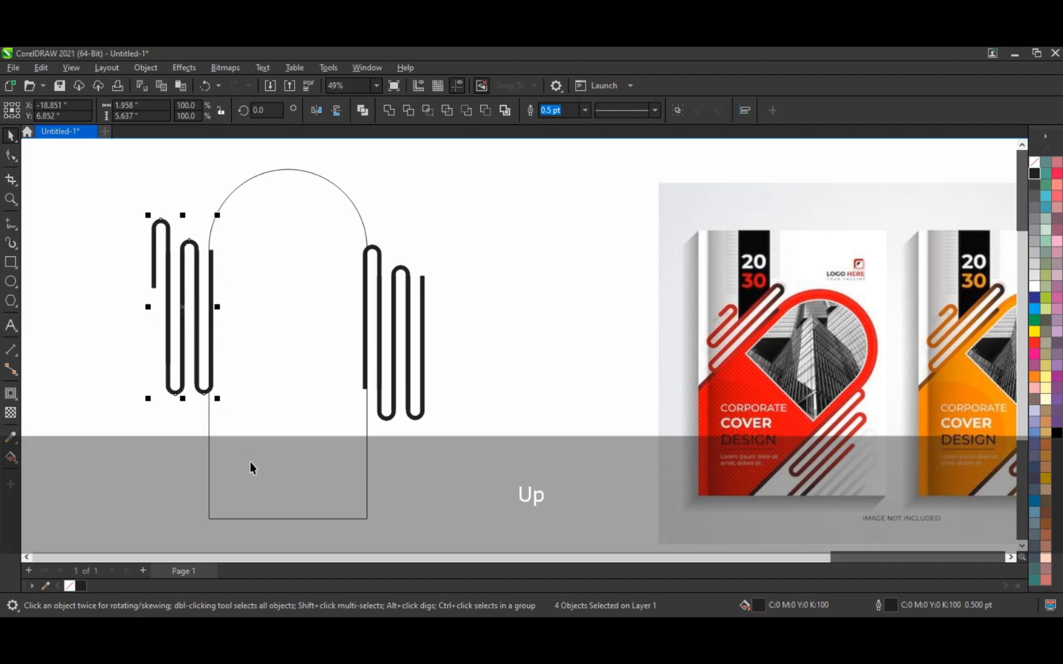
Add an inward contour of about 0.425 inches to the arch and break it apart into separate outlines.
left_click(368, 452)
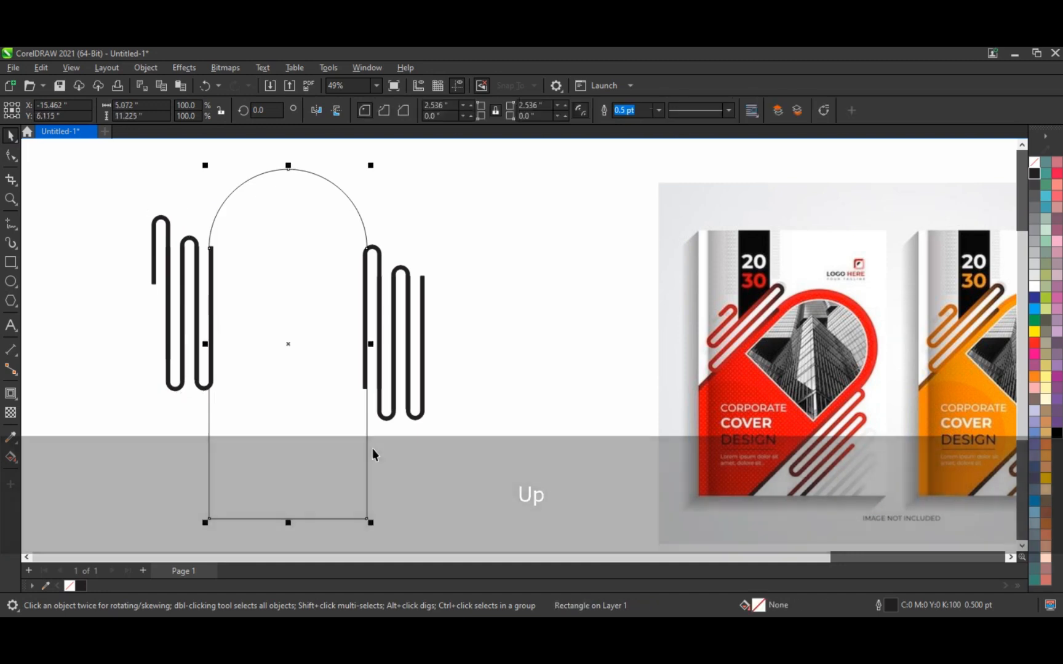
left_click(11, 394)
left_click_drag(288, 170, 288, 186)
left_click(10, 136)
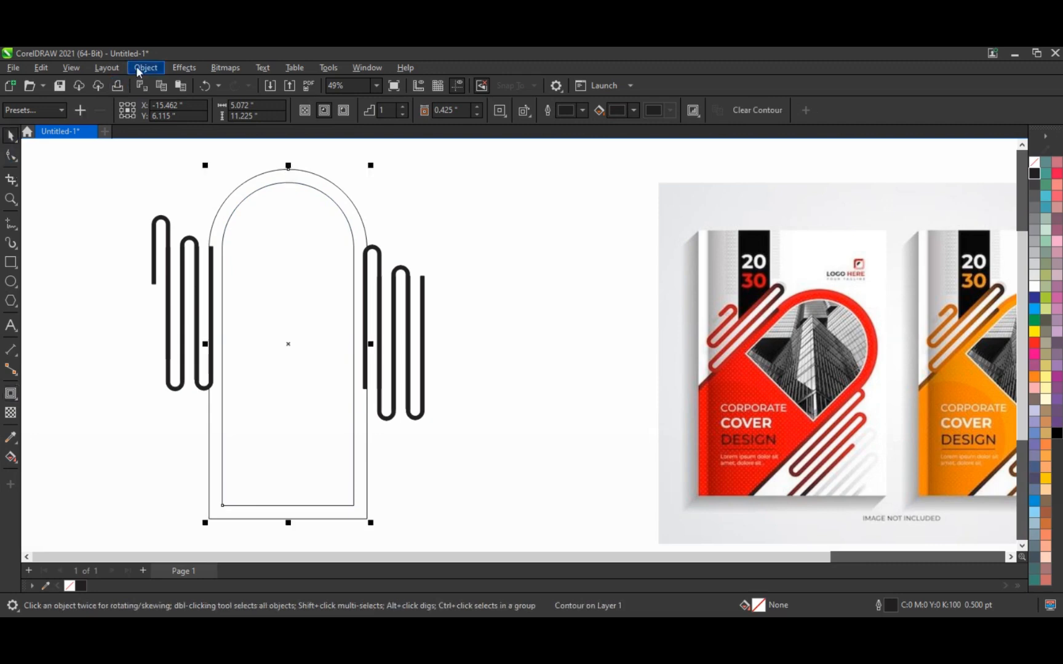
left_click(146, 67)
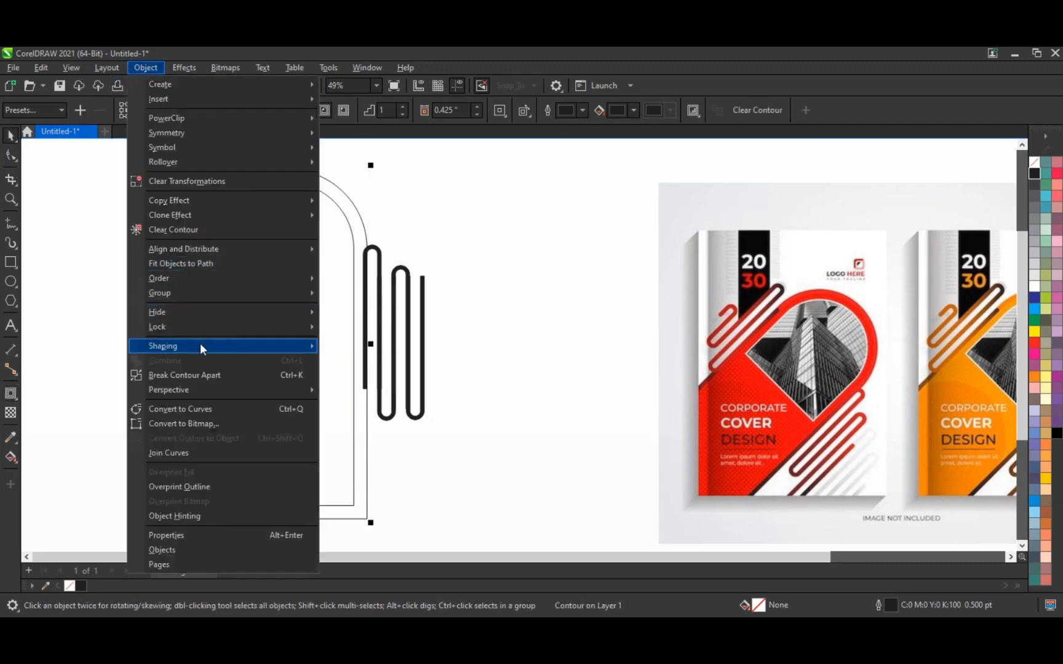
left_click(125, 335)
key("ctrl+k")
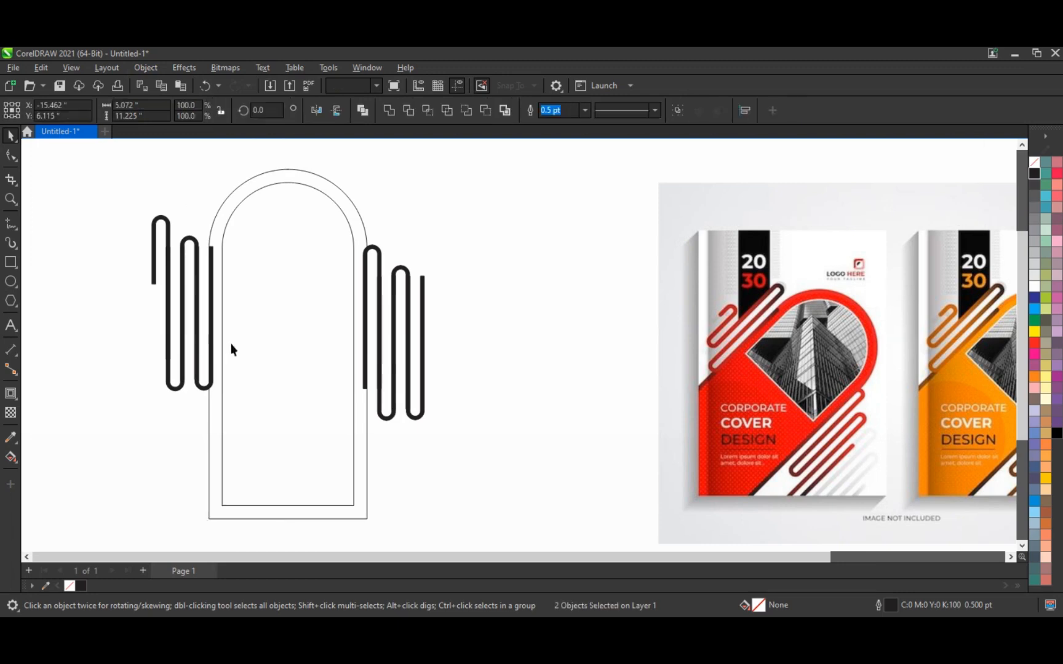
Raise the inner arch's bottom nodes to shorten it to about 4.83 inches tall.
left_click(231, 344)
left_click(11, 155)
left_click_drag(120, 458, 356, 334)
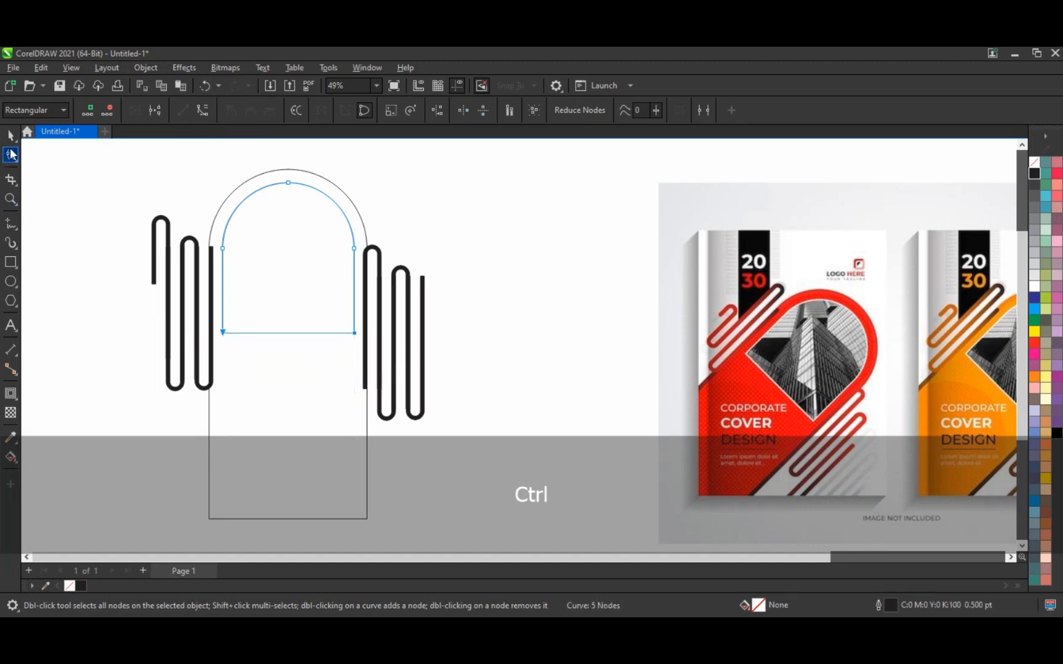
left_click(216, 384)
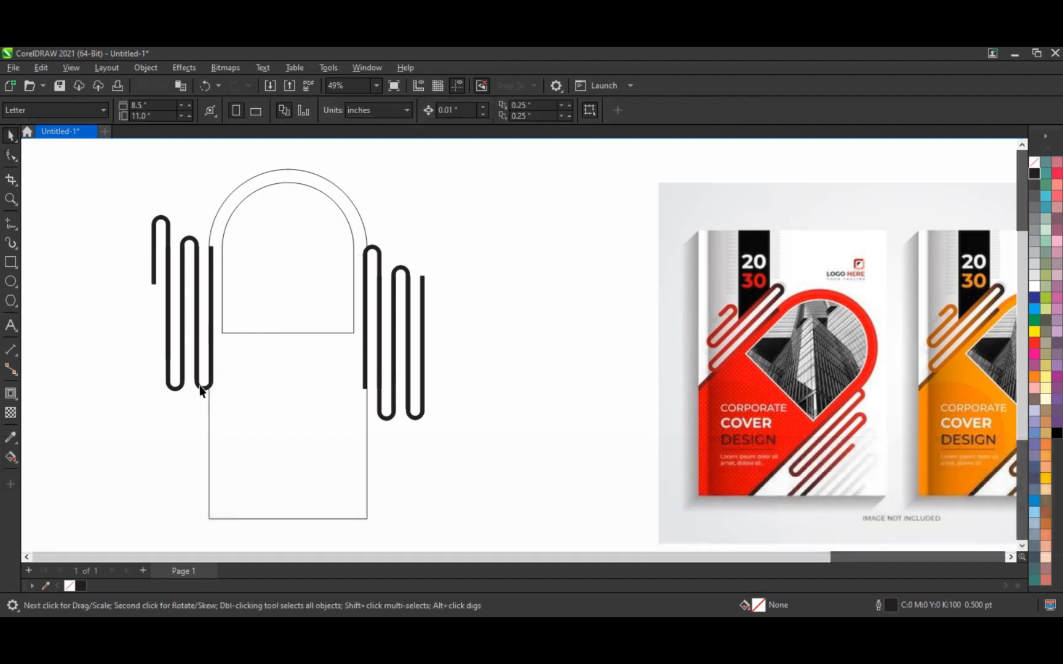
Weld the pieces of the left zigzag into one shape, and do the same for the right zigzag.
left_click(199, 385)
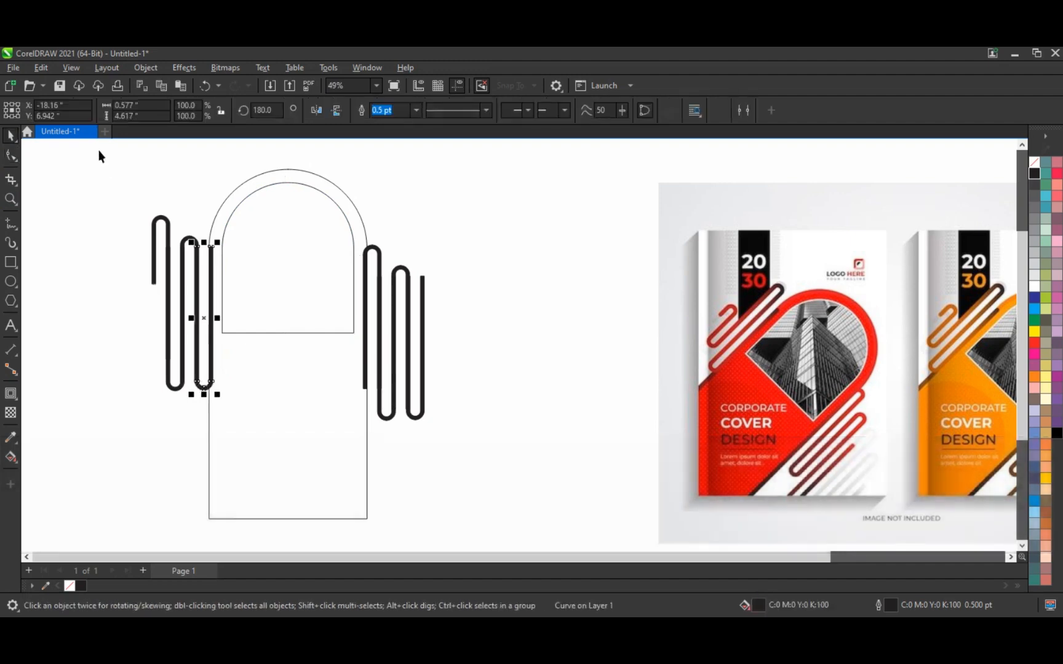
left_click_drag(104, 166, 218, 425)
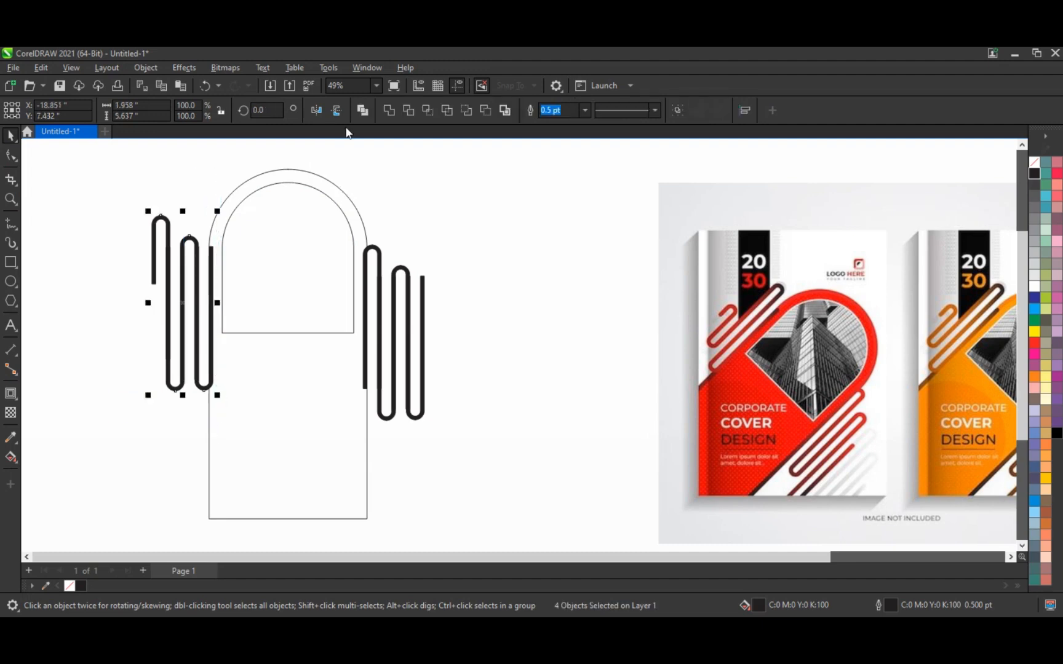
left_click(385, 112)
left_click_drag(495, 225, 357, 446)
left_click(386, 112)
Weld both zigzags and the outer arch into a single shape.
left_click(211, 253, "shift")
left_click(224, 209, "shift")
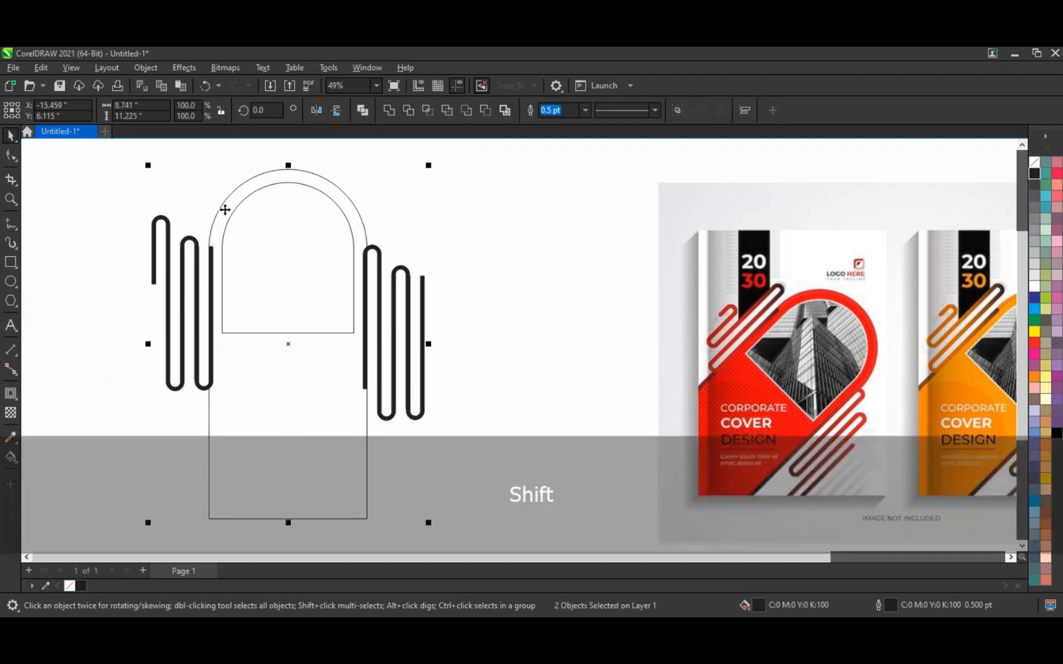
left_click(390, 112)
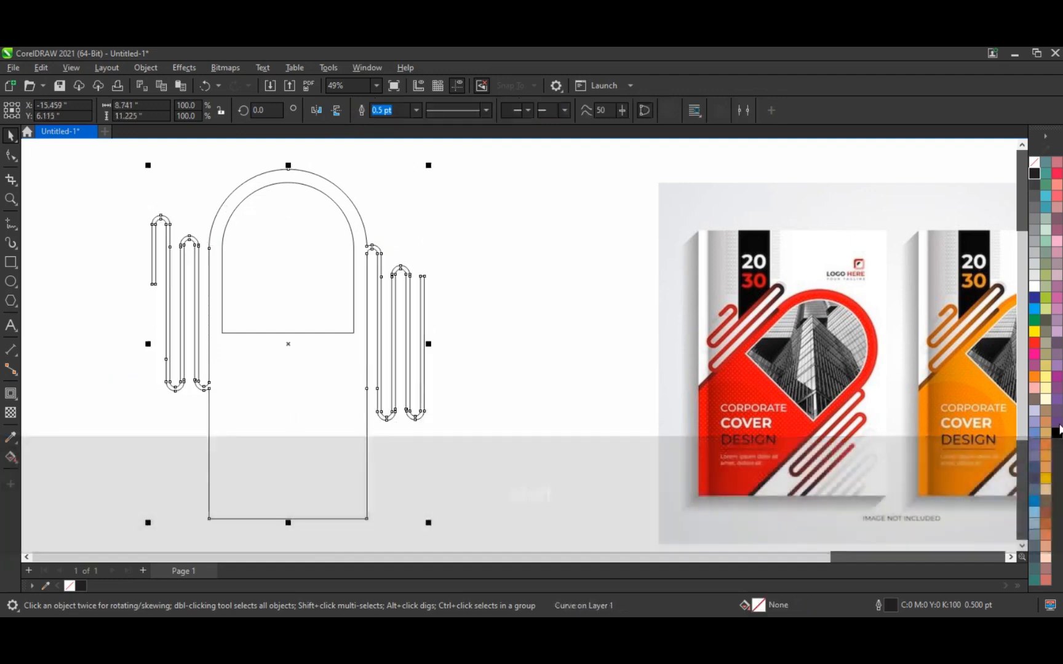
Fill the welded shape with red and the inner arch with white.
left_click(1034, 343)
left_click(335, 271)
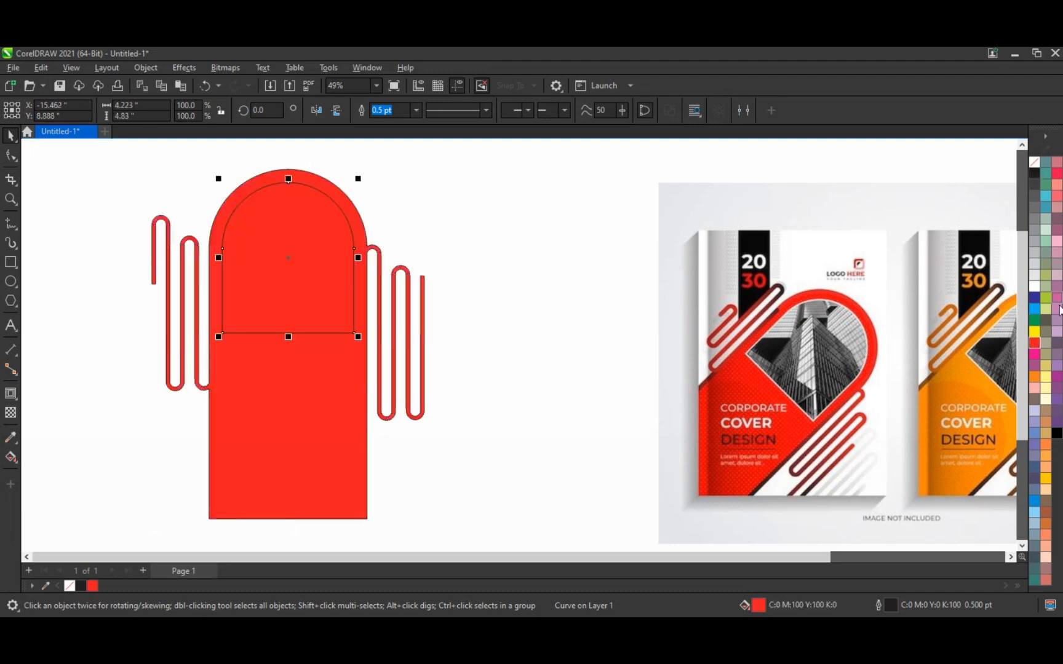
left_click(1035, 286)
left_click(494, 413)
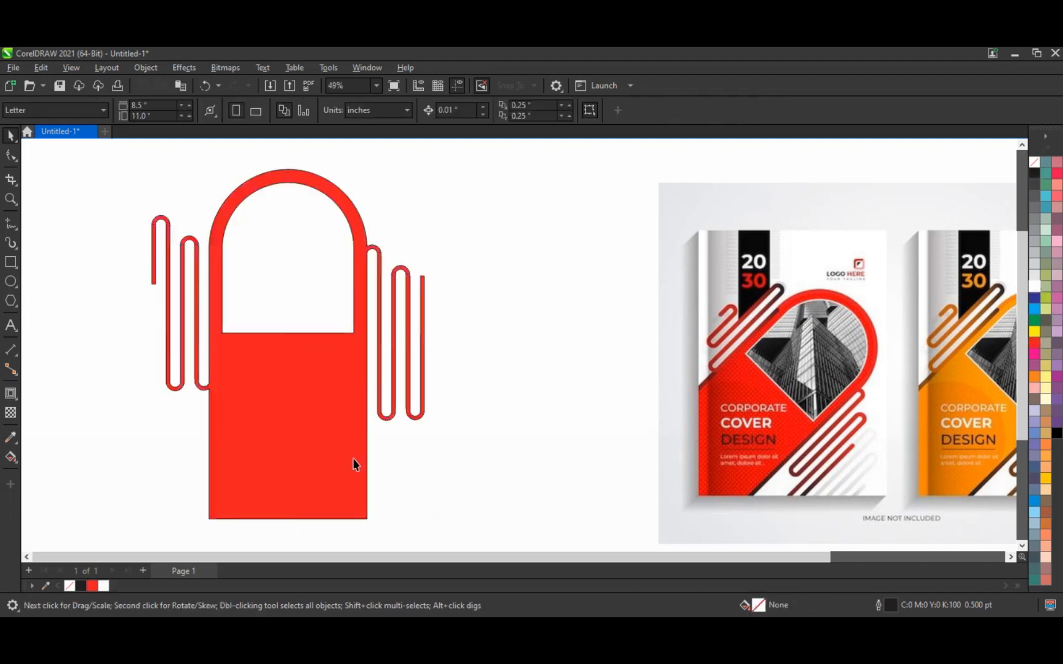
Move the whole arch and zigzag artwork to the left to free up space beside the reference image.
left_click(353, 458)
scroll(400, 454, "down", 1)
left_click(193, 255)
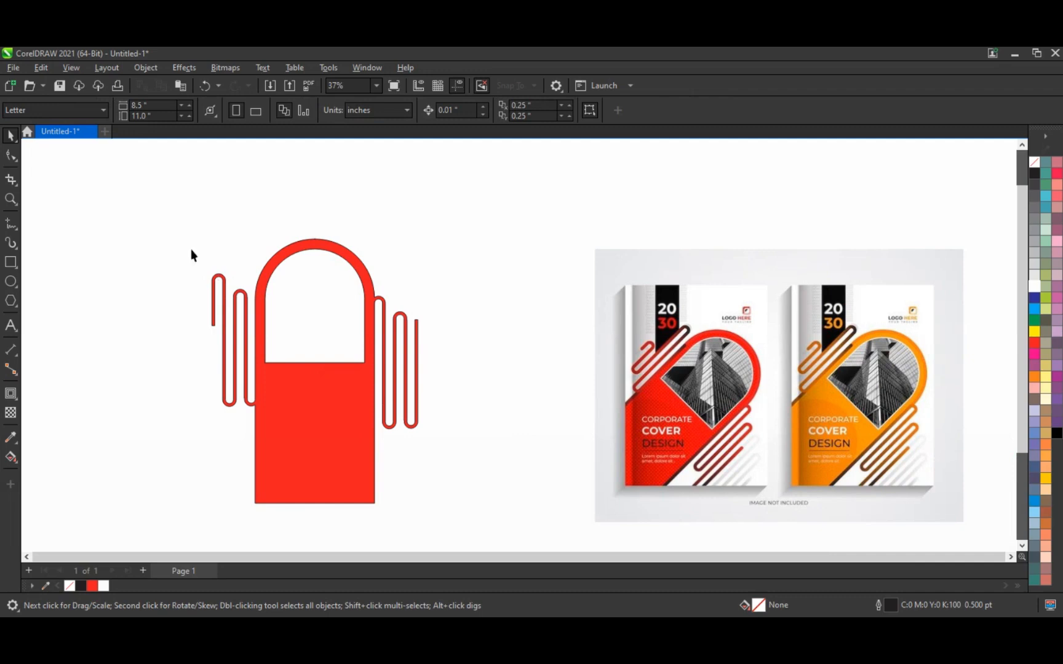
left_click_drag(171, 223, 452, 533)
left_click_drag(275, 427, 134, 411)
Draw a portrait cover rectangle about 9.56 by 14.53 inches between the arch artwork and the reference image.
left_click(11, 262)
left_click_drag(301, 190, 527, 531)
left_click(10, 136)
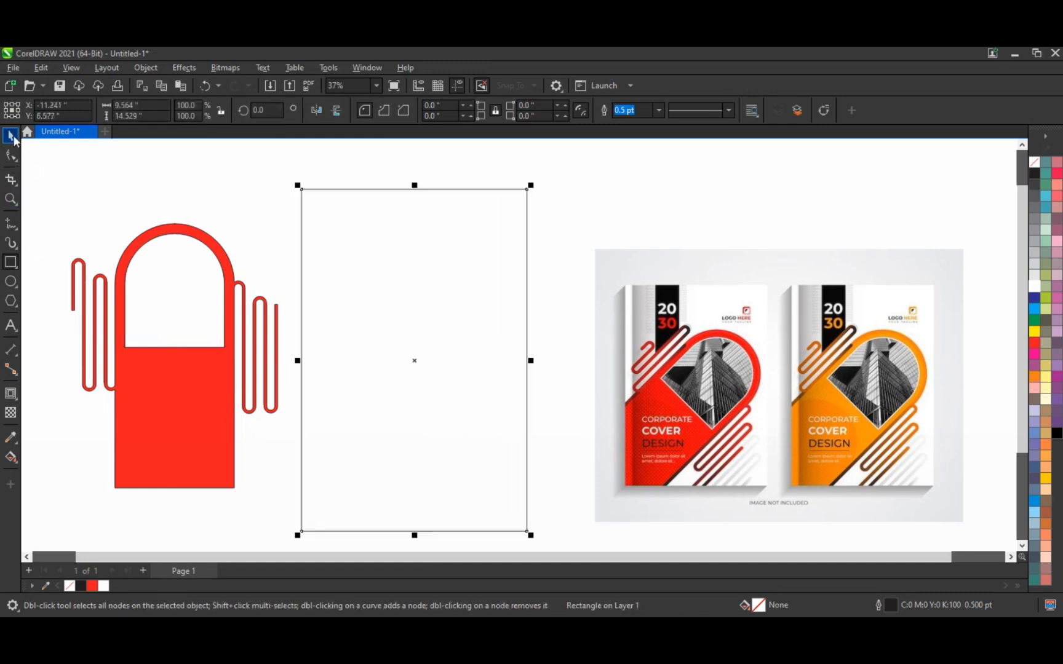
Rotate the arch artwork, including both zigzags, 45 degrees clockwise.
left_click_drag(42, 219, 292, 513)
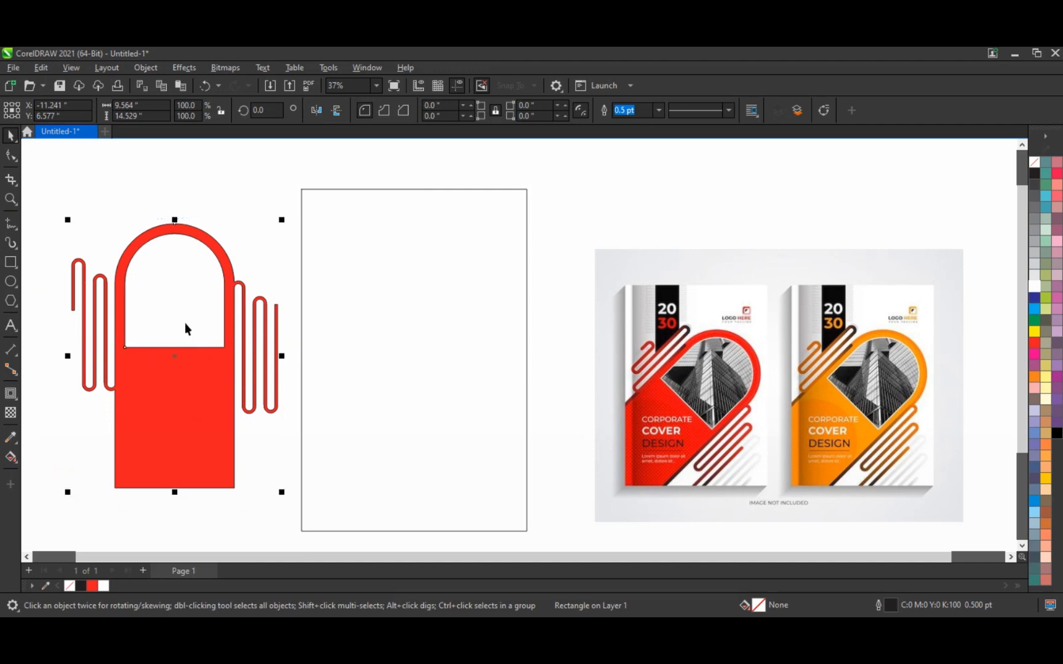
left_click(266, 328)
left_click_drag(283, 220, 293, 352)
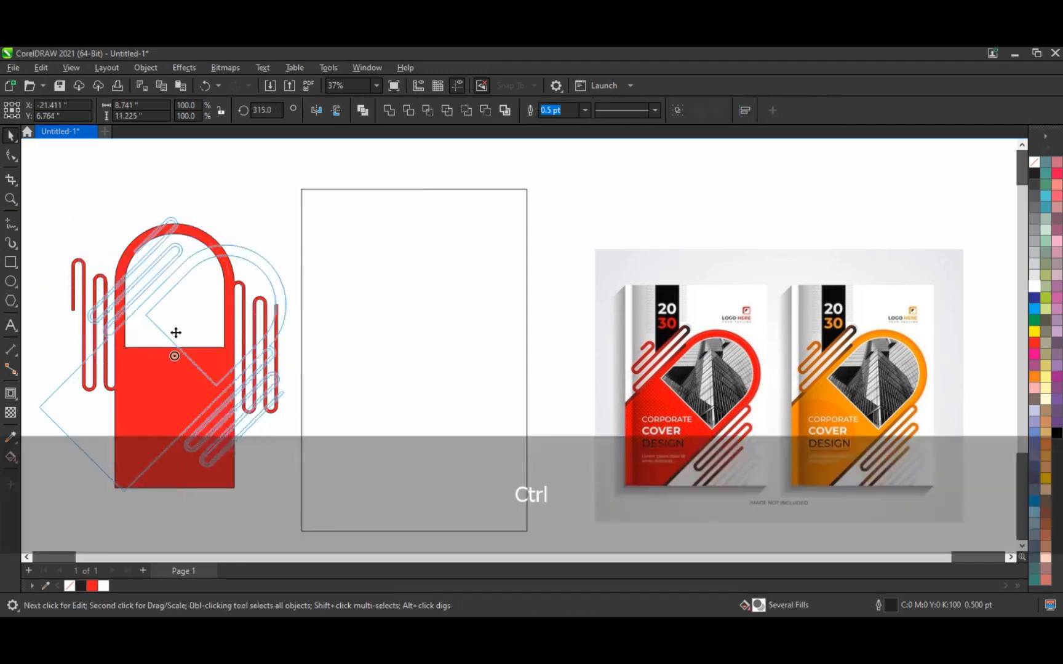
Place the rotated artwork over the lower part of the cover rectangle and scale it to about 97.3%.
left_click_drag(157, 333, 354, 408)
mouse_move(496, 288)
left_mouse_down()
mouse_move(514, 258)
mouse_move(506, 284)
mouse_move(493, 273)
left_mouse_up()
left_click_drag(373, 410, 377, 429)
left_click_drag(498, 302, 507, 287)
left_click_drag(386, 425, 386, 429)
key("ctrl+l")
Extend the red shape's lower end so it reaches beyond the lower-left corner of the cover rectangle.
scroll(161, 319, "down", 1)
left_click(10, 156)
left_click_drag(197, 422, 286, 520)
key("space")
Change the red shape's uniform fill to a darker red, C20 M100 Y100 K18.
left_click(11, 457)
left_click(199, 112)
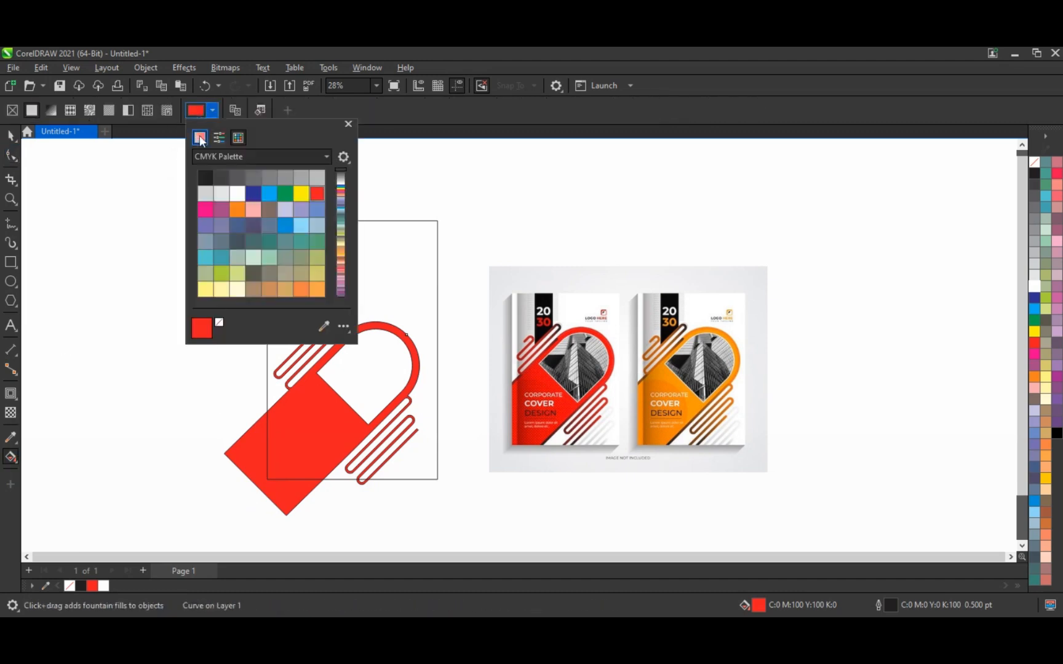
left_click(200, 137)
left_click(274, 200)
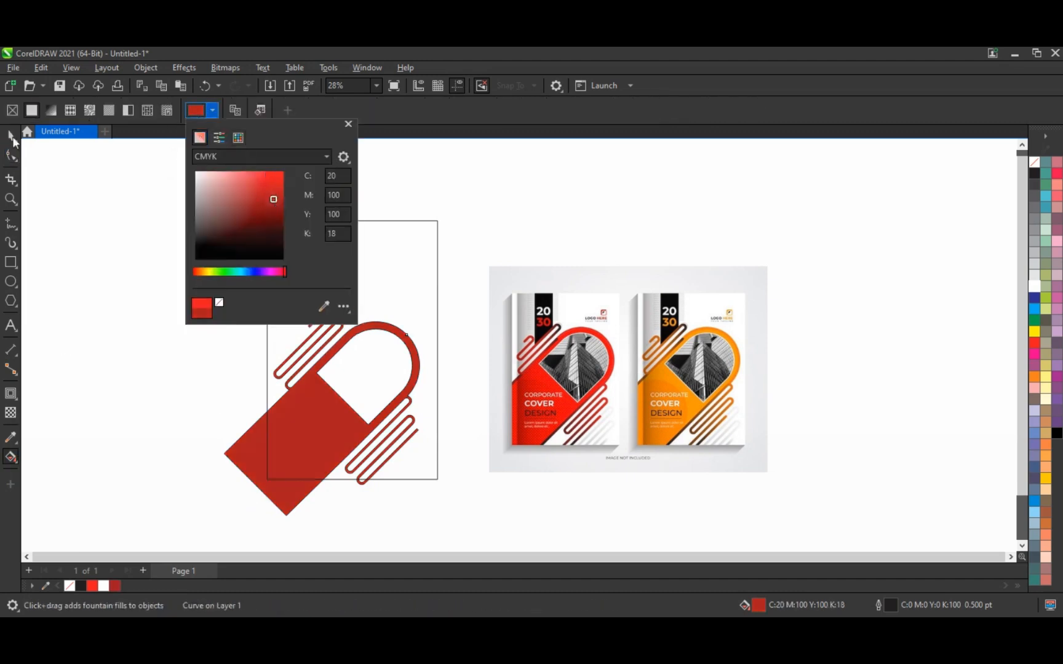
left_click(249, 364)
key("space")
Apply a linear fountain fill to the red shape, running diagonally from dark red at its lower end to bright red near the arch.
left_click(11, 199)
left_click_drag(192, 272, 750, 516)
key("g")
left_click_drag(162, 457, 291, 325)
left_click_drag(292, 324, 311, 313)
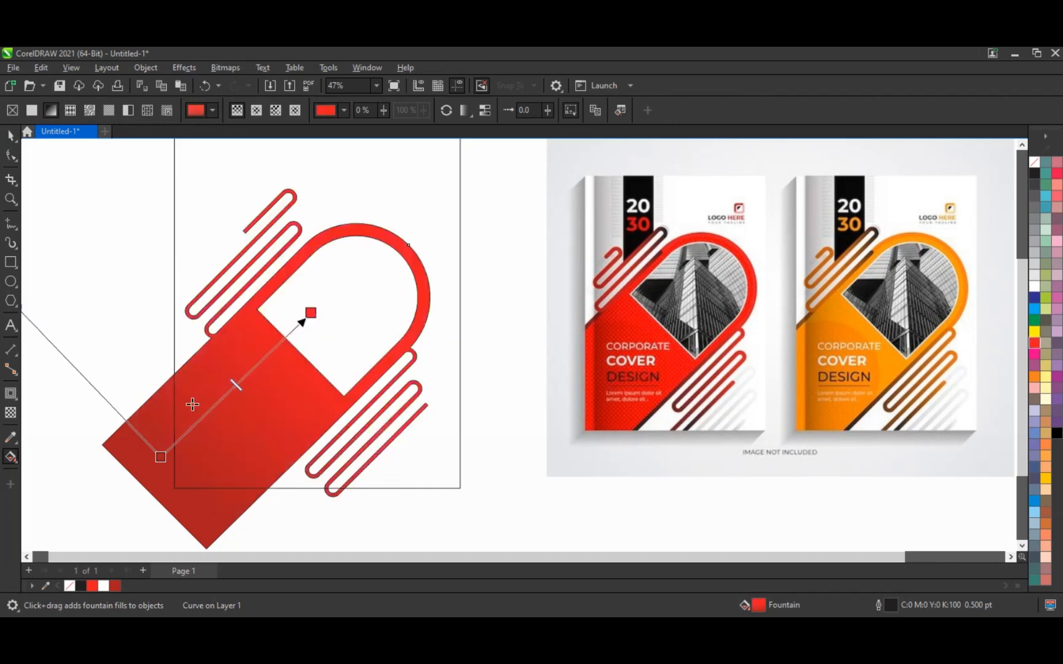
left_click_drag(160, 457, 178, 437)
left_click(11, 136)
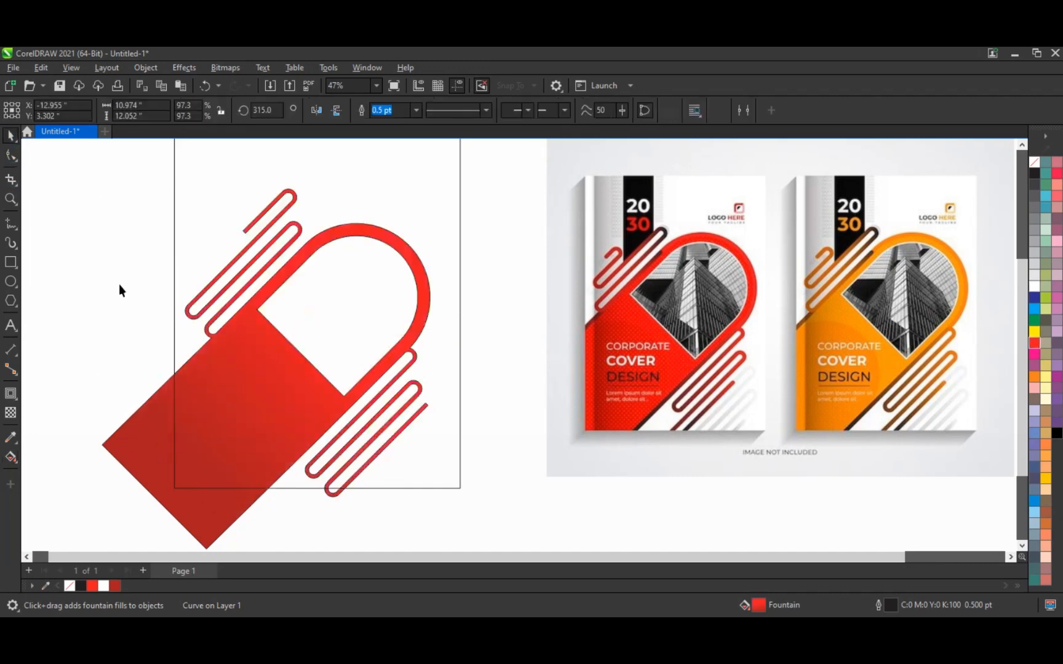
Remove the outline from the red gradient shape.
left_click(120, 288)
scroll(173, 356, "down", 2)
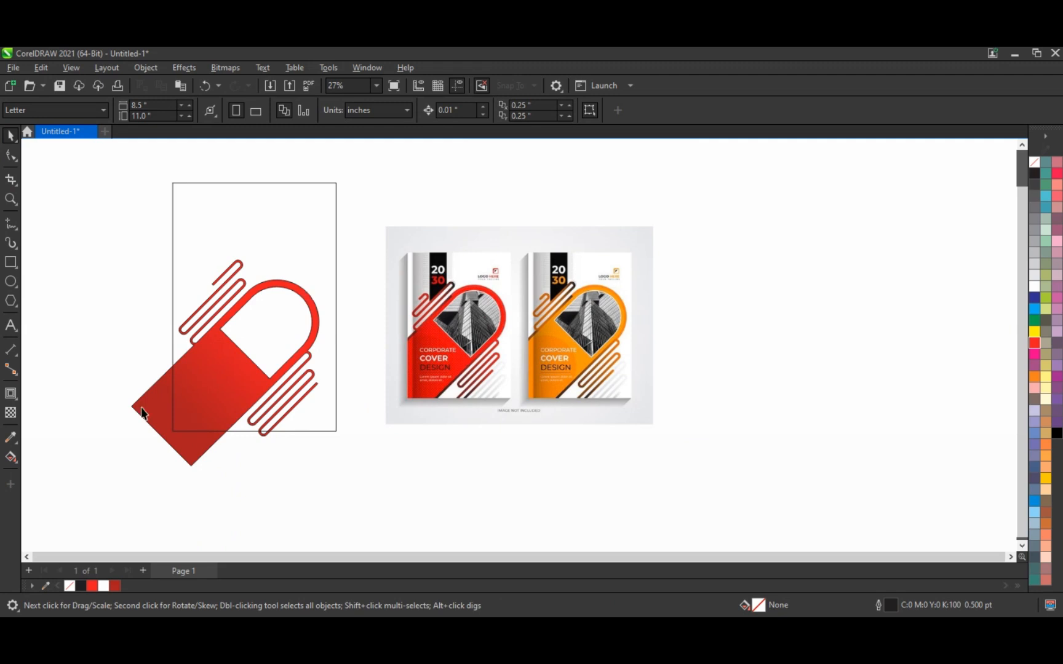
left_click(135, 413)
right_click(1034, 165)
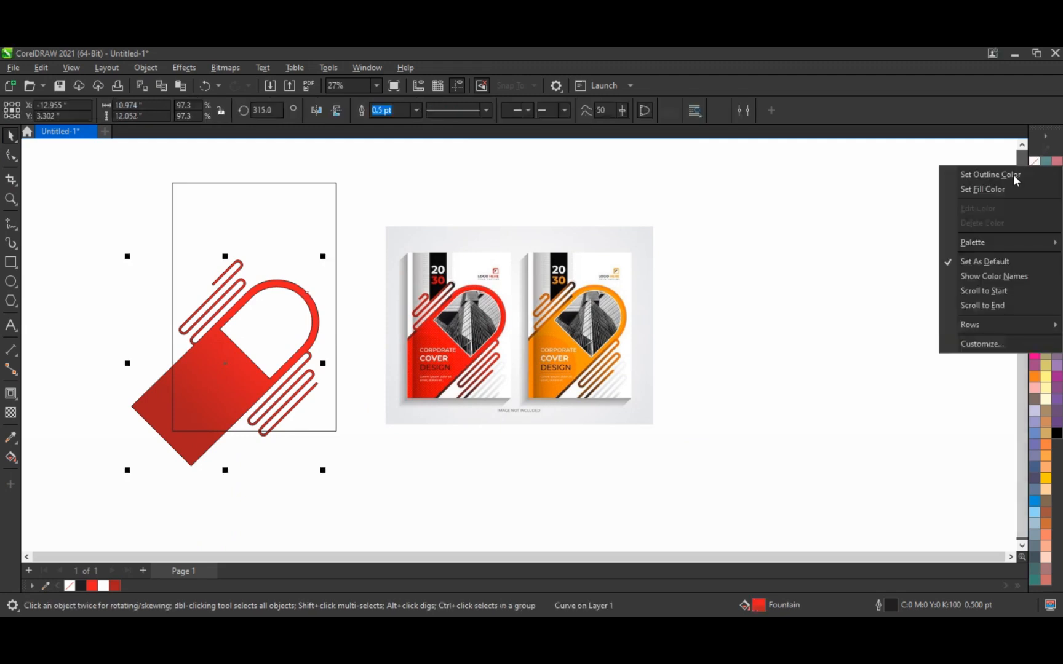
left_click(1015, 176)
Give the inner arch a 4 pt white outline and an 80% black fill.
left_click(102, 235)
left_click_drag(328, 474, 330, 482)
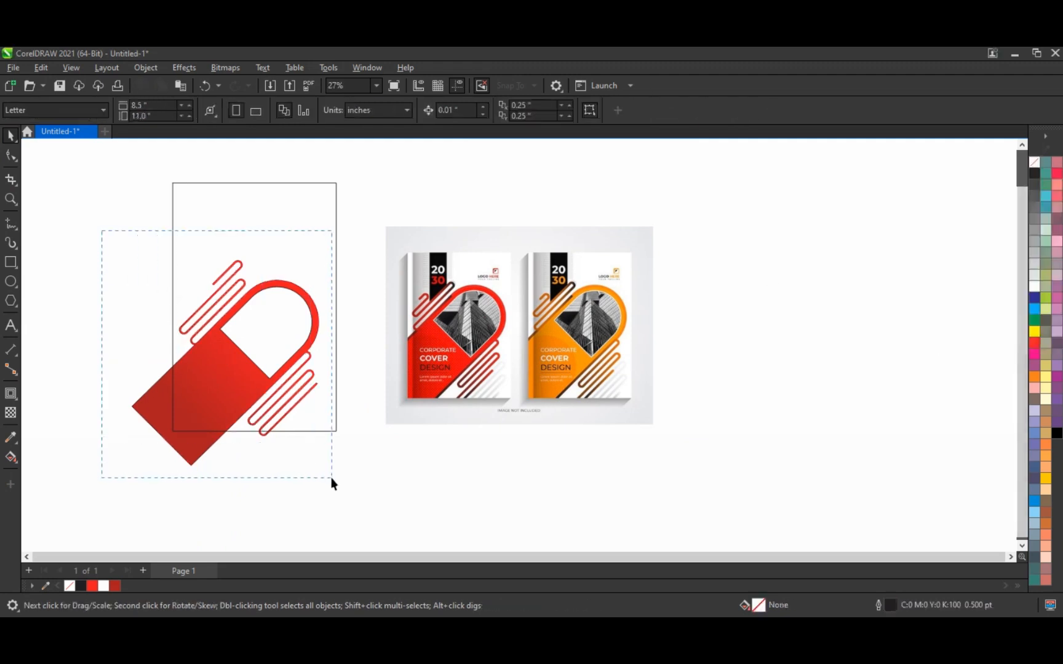
left_click(254, 343)
left_click_drag(136, 243, 318, 388)
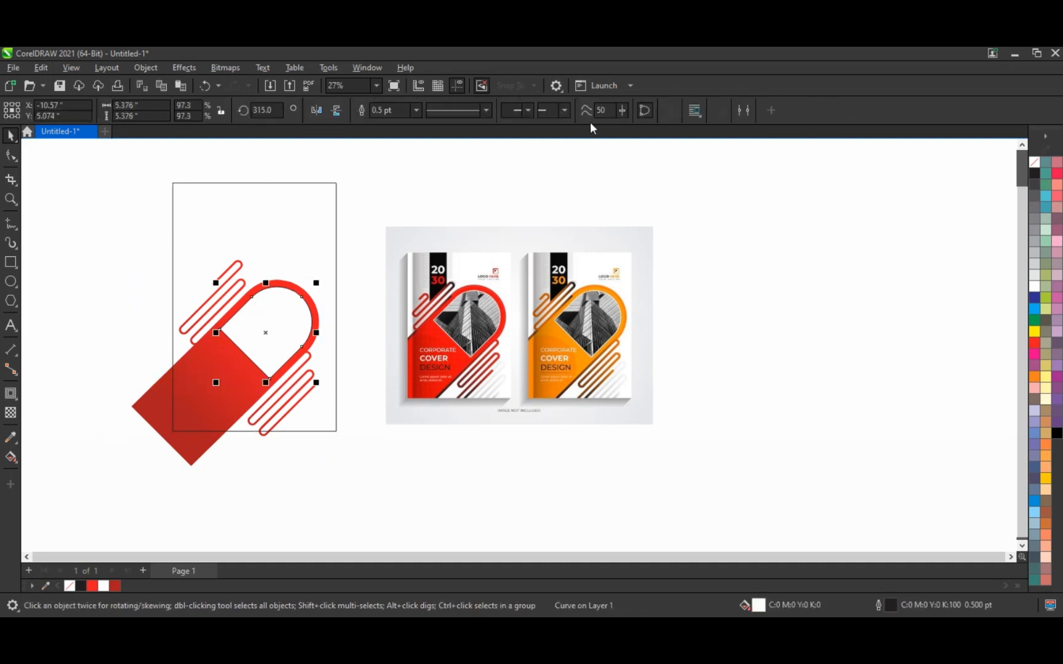
left_click(416, 110)
left_click(388, 208)
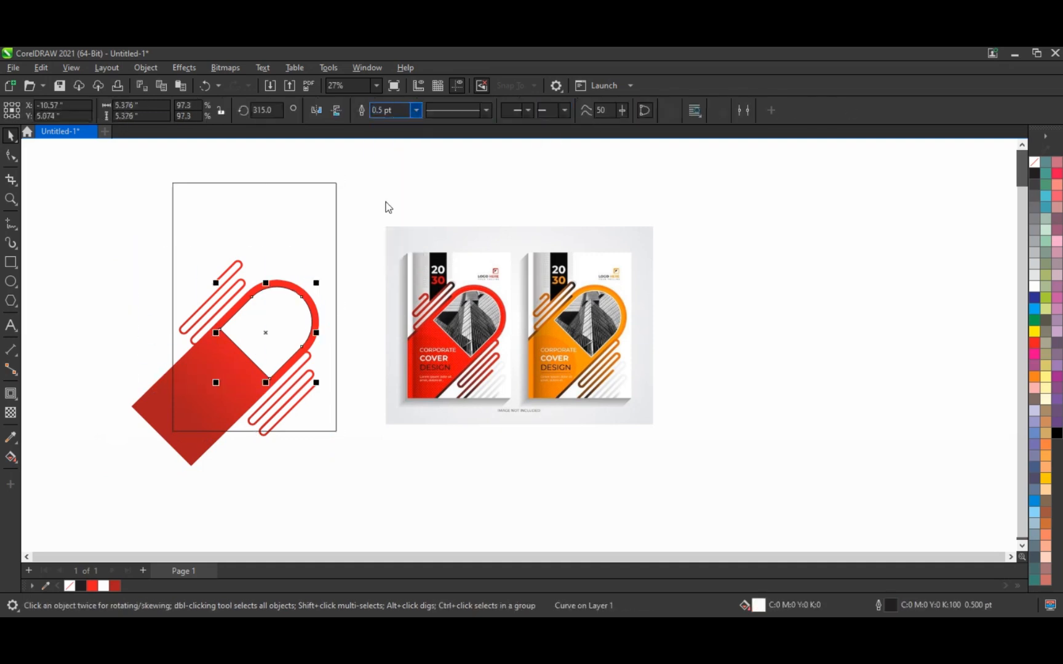
right_click(1034, 286)
left_click(985, 294)
left_click(1034, 197)
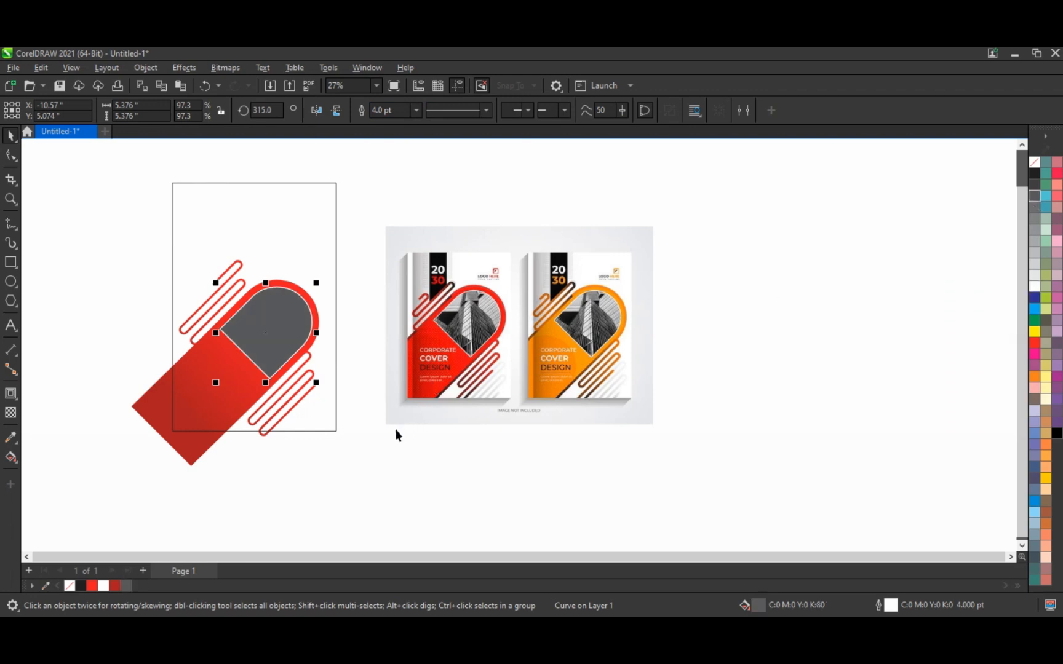
PowerClip the whole arch artwork inside the cover rectangle.
left_click(377, 473)
left_click_drag(100, 242, 101, 244)
right_click(143, 401)
left_click(223, 421)
left_click(261, 223)
left_click(704, 278)
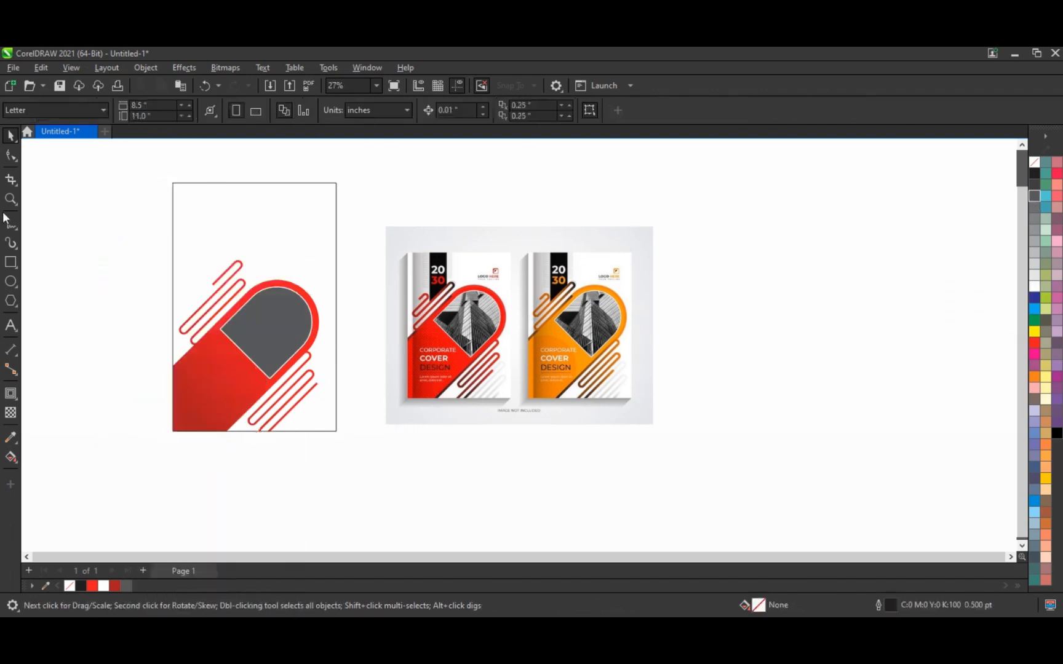
Enlarge the view of the cover and the reference image, and activate the Shape tool.
left_click(10, 199)
left_click_drag(161, 173, 660, 467)
left_click(11, 155)
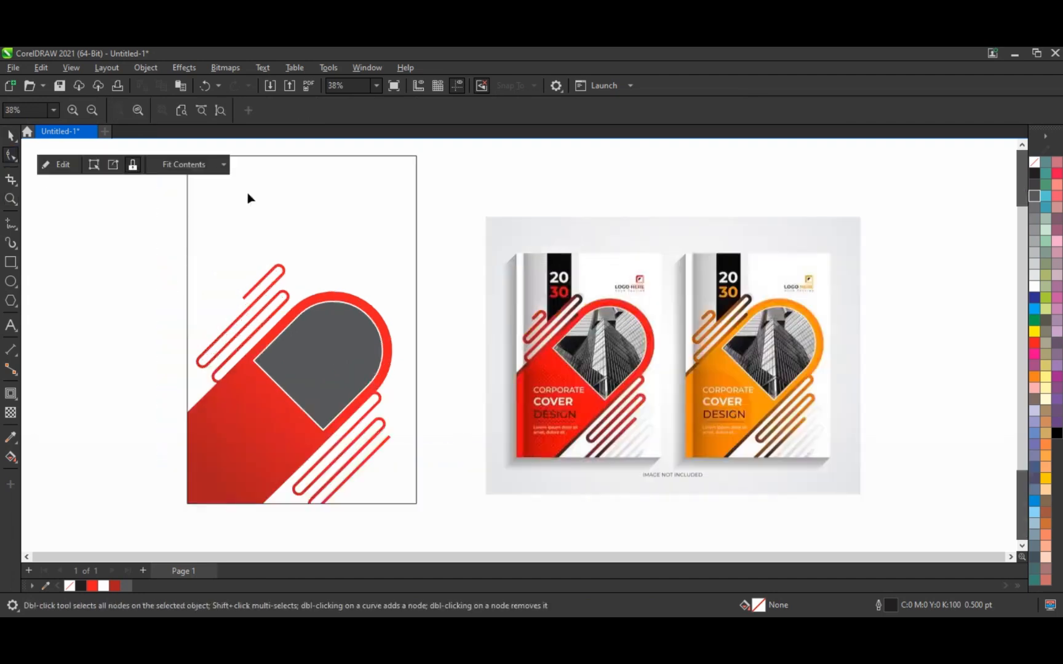